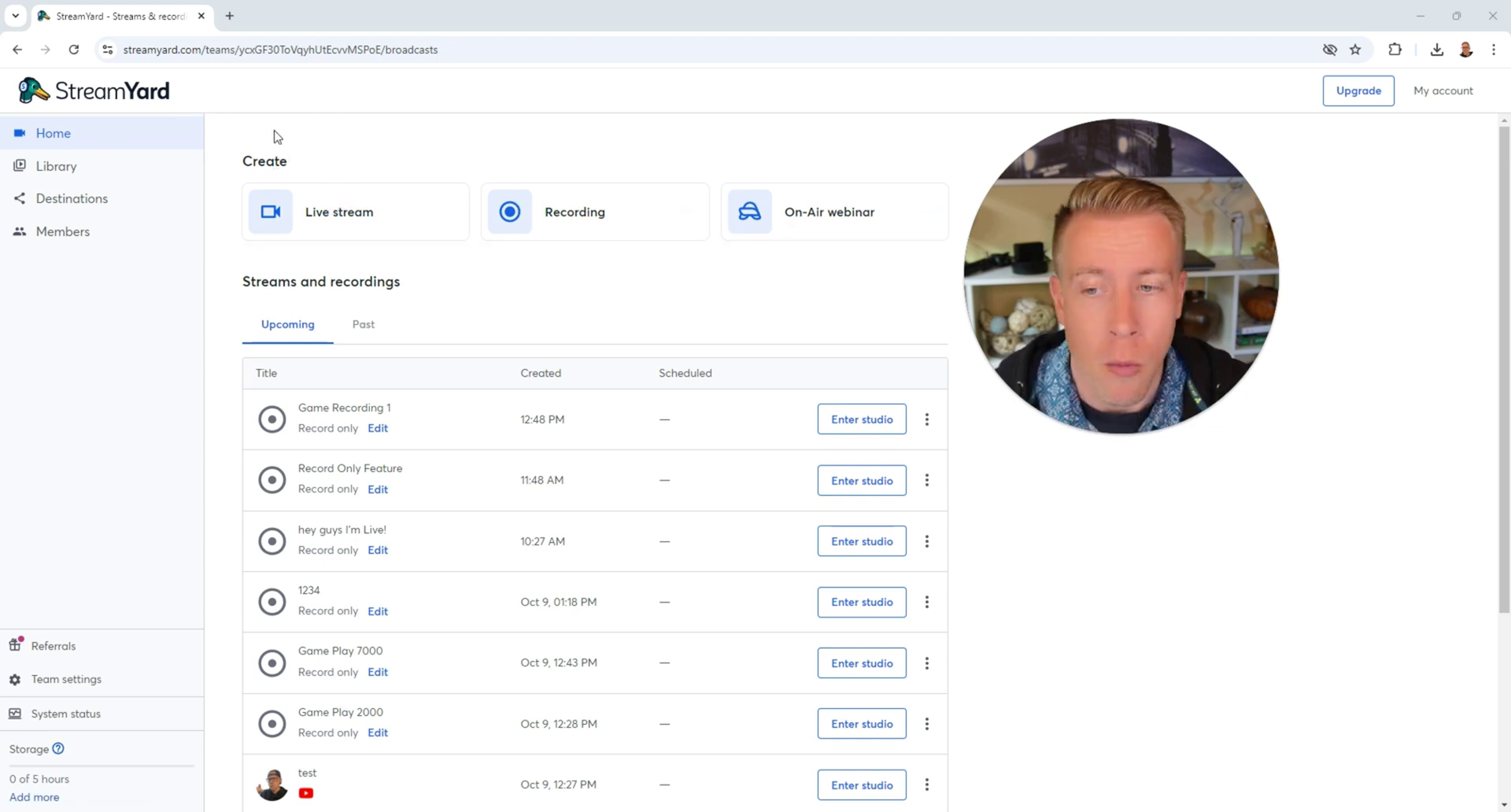
# Start a new studio live stream and try to connect the Minnesota Luthern Church Facebook Page as a destination.
pyautogui.click(359, 219)
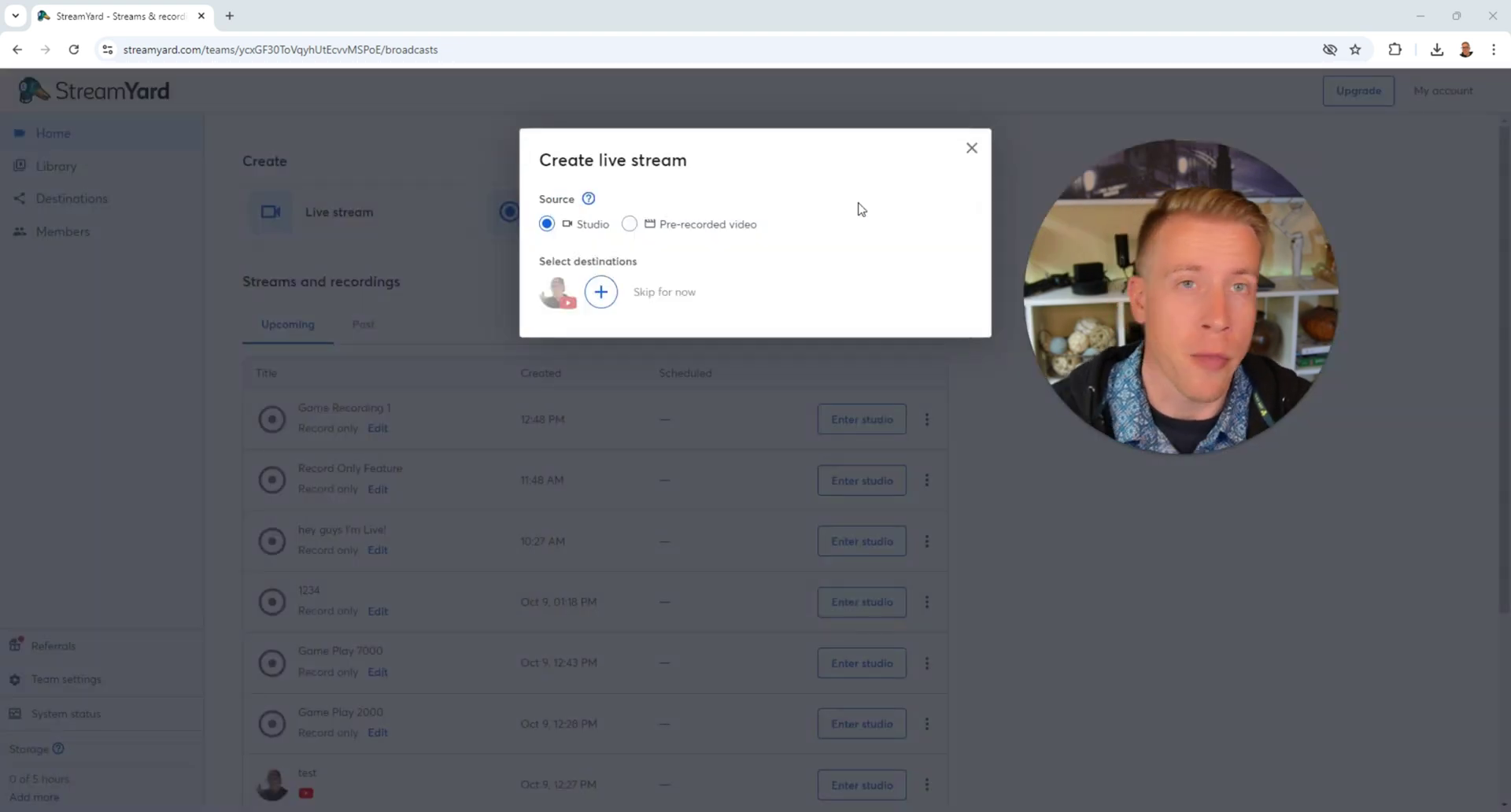
pyautogui.click(601, 294)
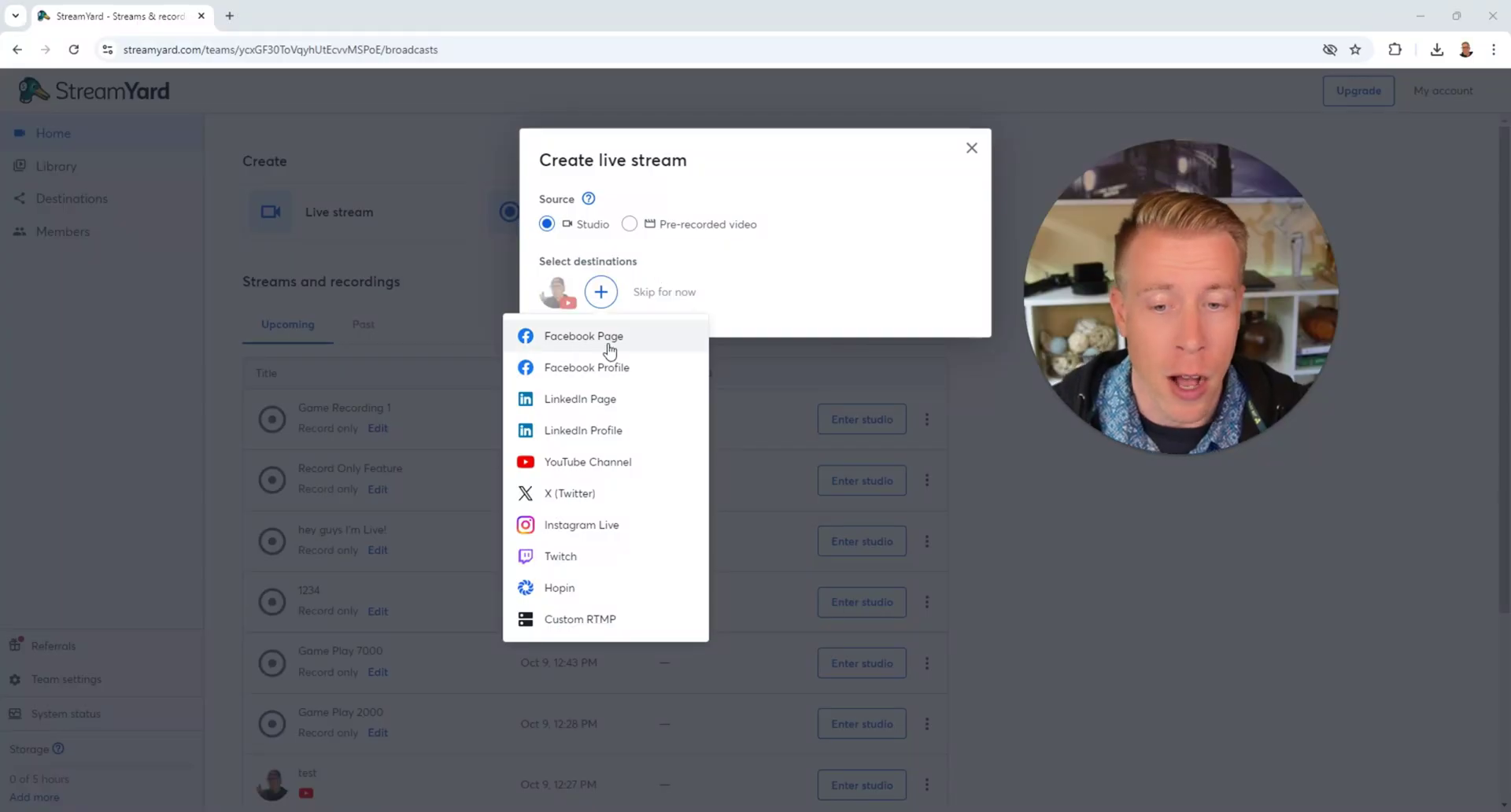
pyautogui.click(610, 351)
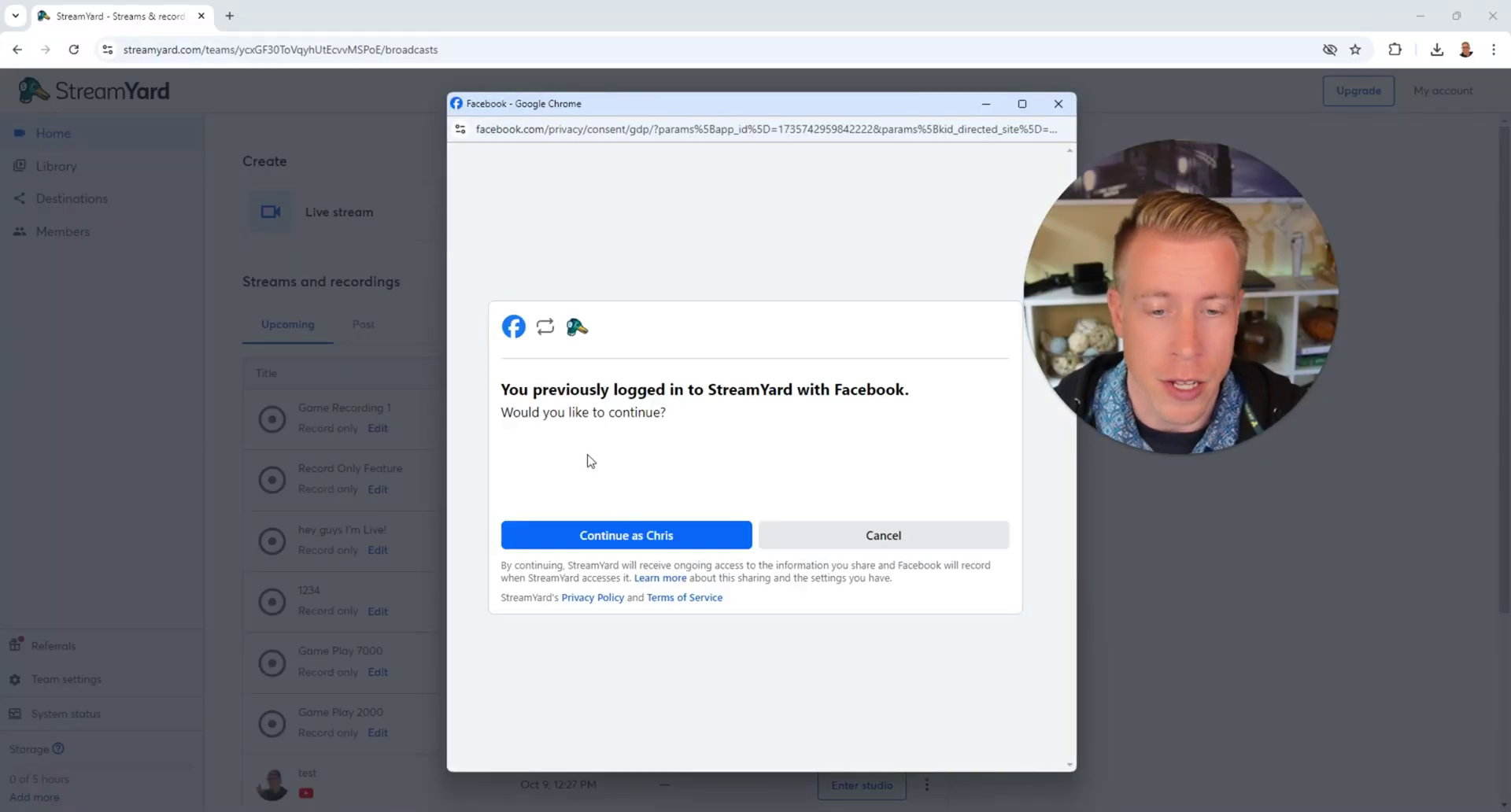
pyautogui.click(621, 537)
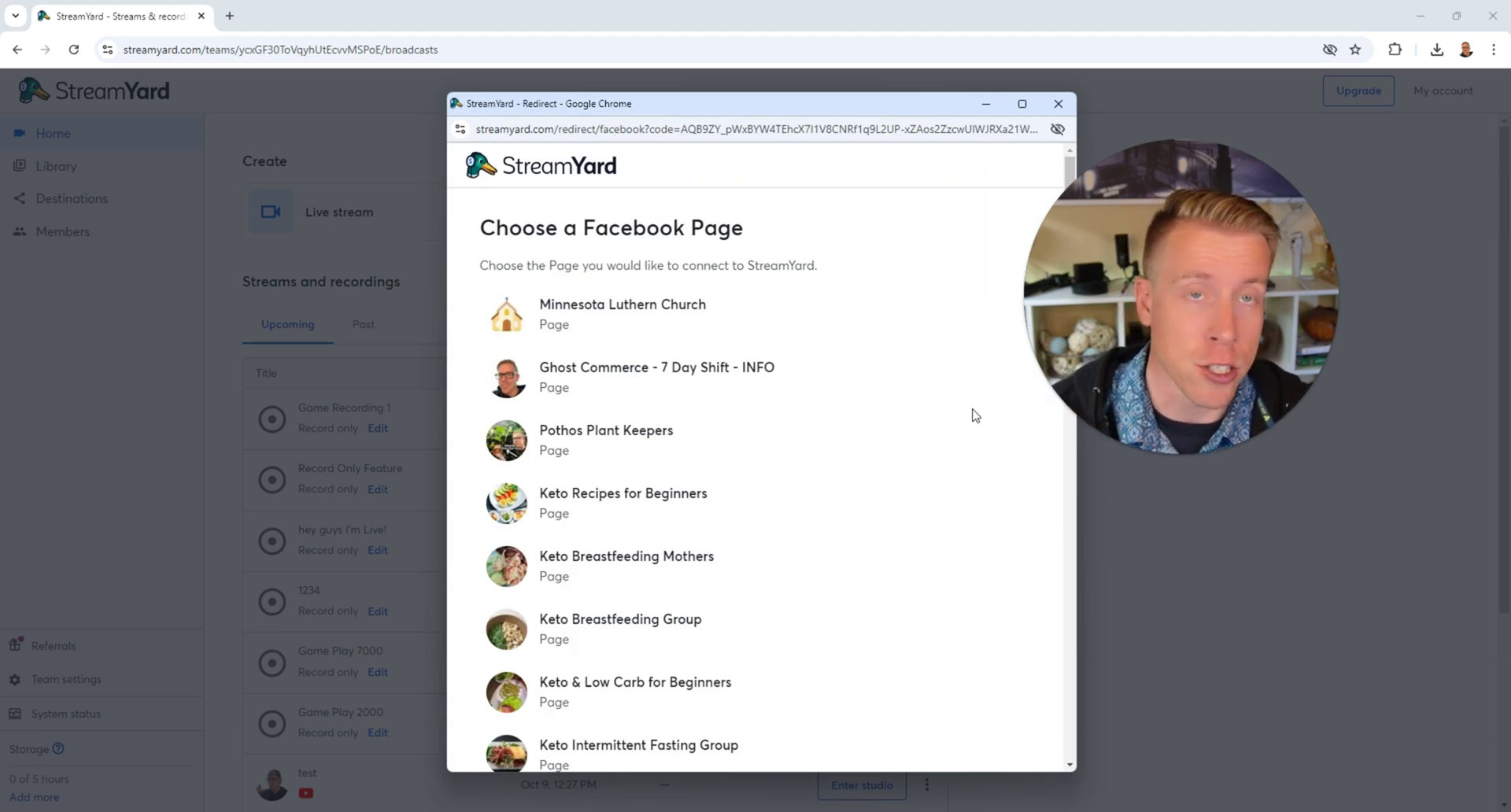
pyautogui.click(646, 315)
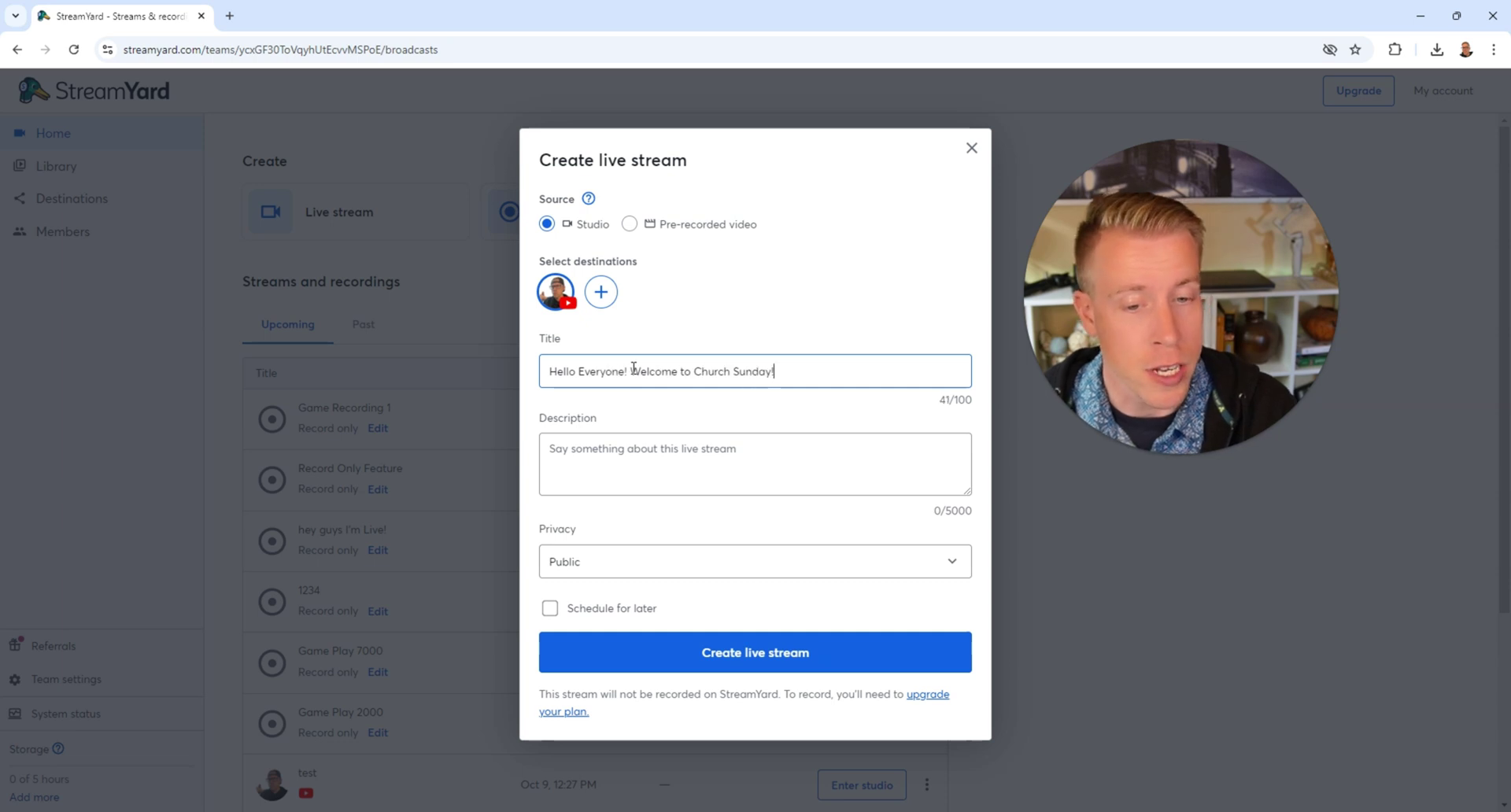
# Enter "Hello Everyone! Welcome to Church Sunday!" as the stream description and create the public live stream.
pyautogui.click(699, 441)
pyautogui.write('Hello Everyone! Welcome to Church Sunday!')
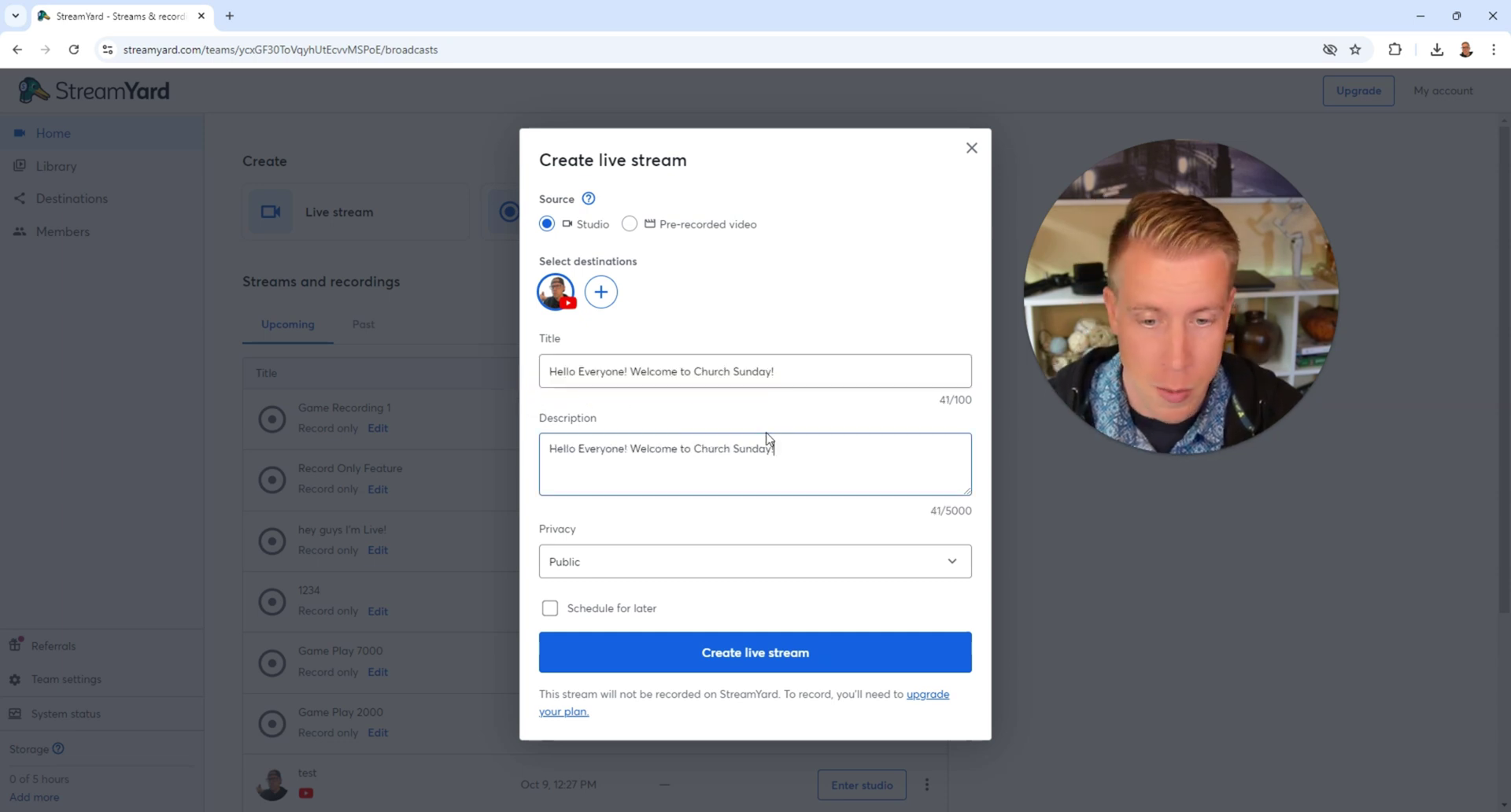
pyautogui.click(753, 652)
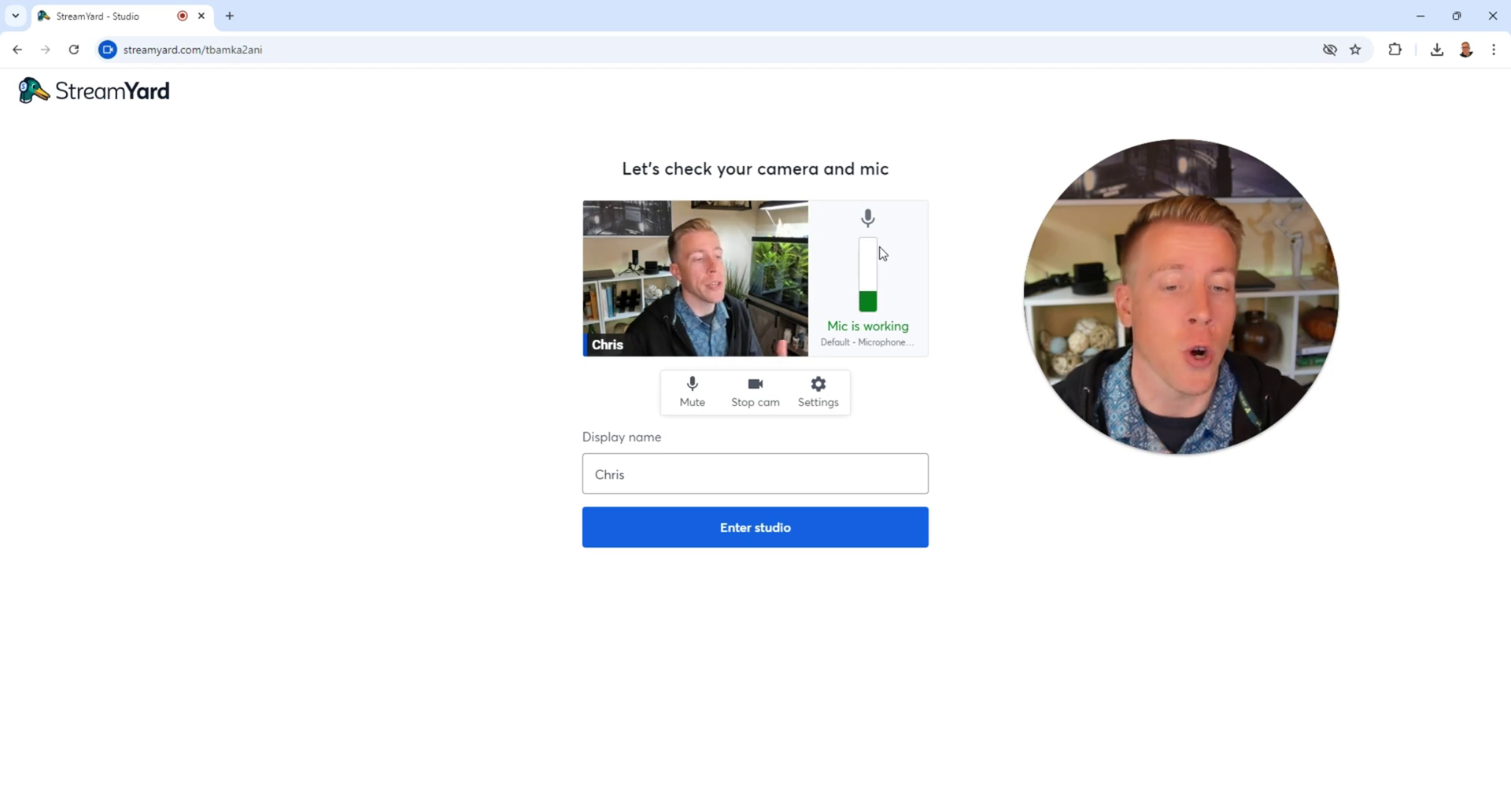
# Review the camera and audio settings, including camera resolution, microphone and speaker, and close them.
pyautogui.click(823, 400)
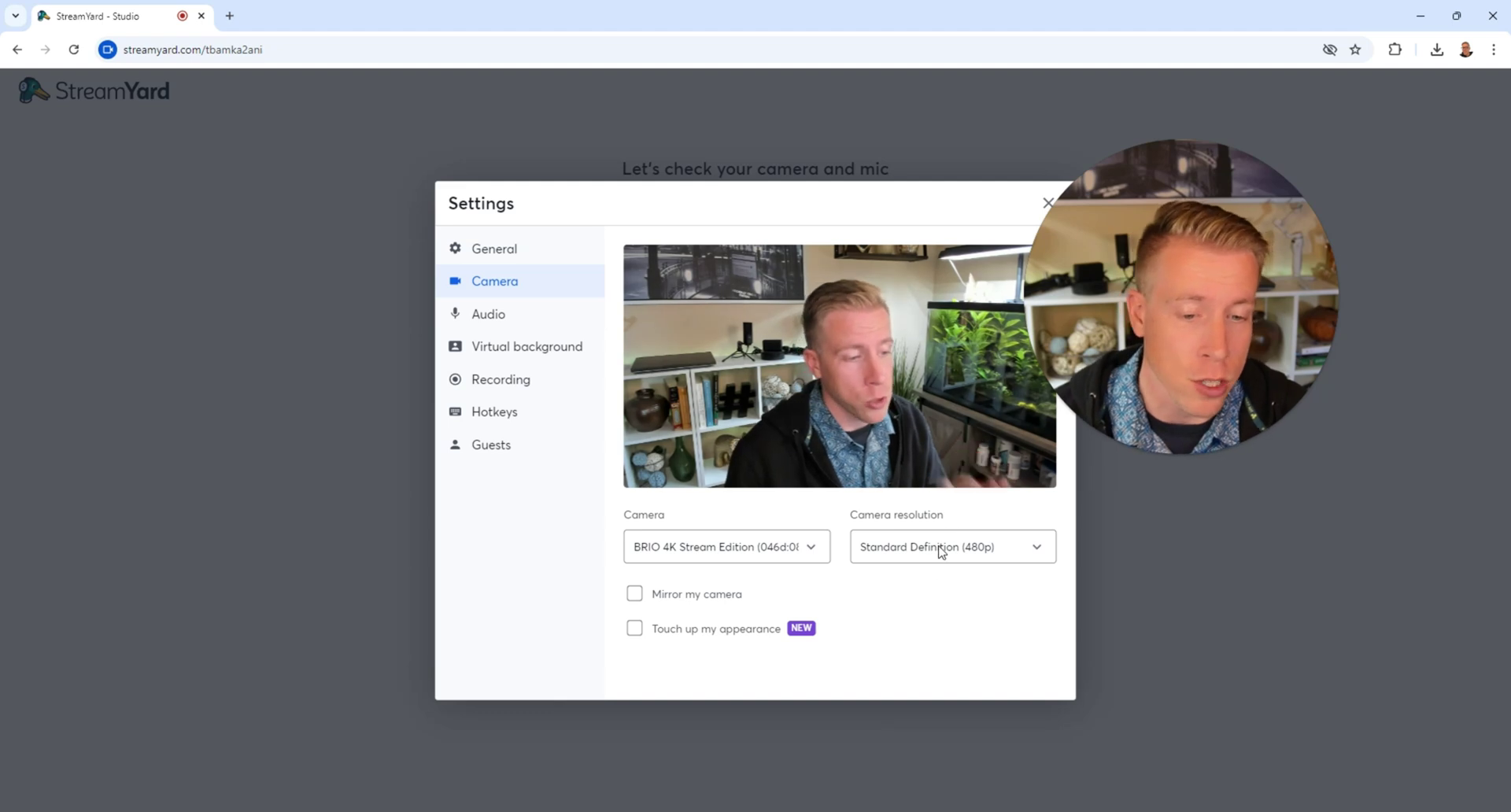
pyautogui.click(488, 315)
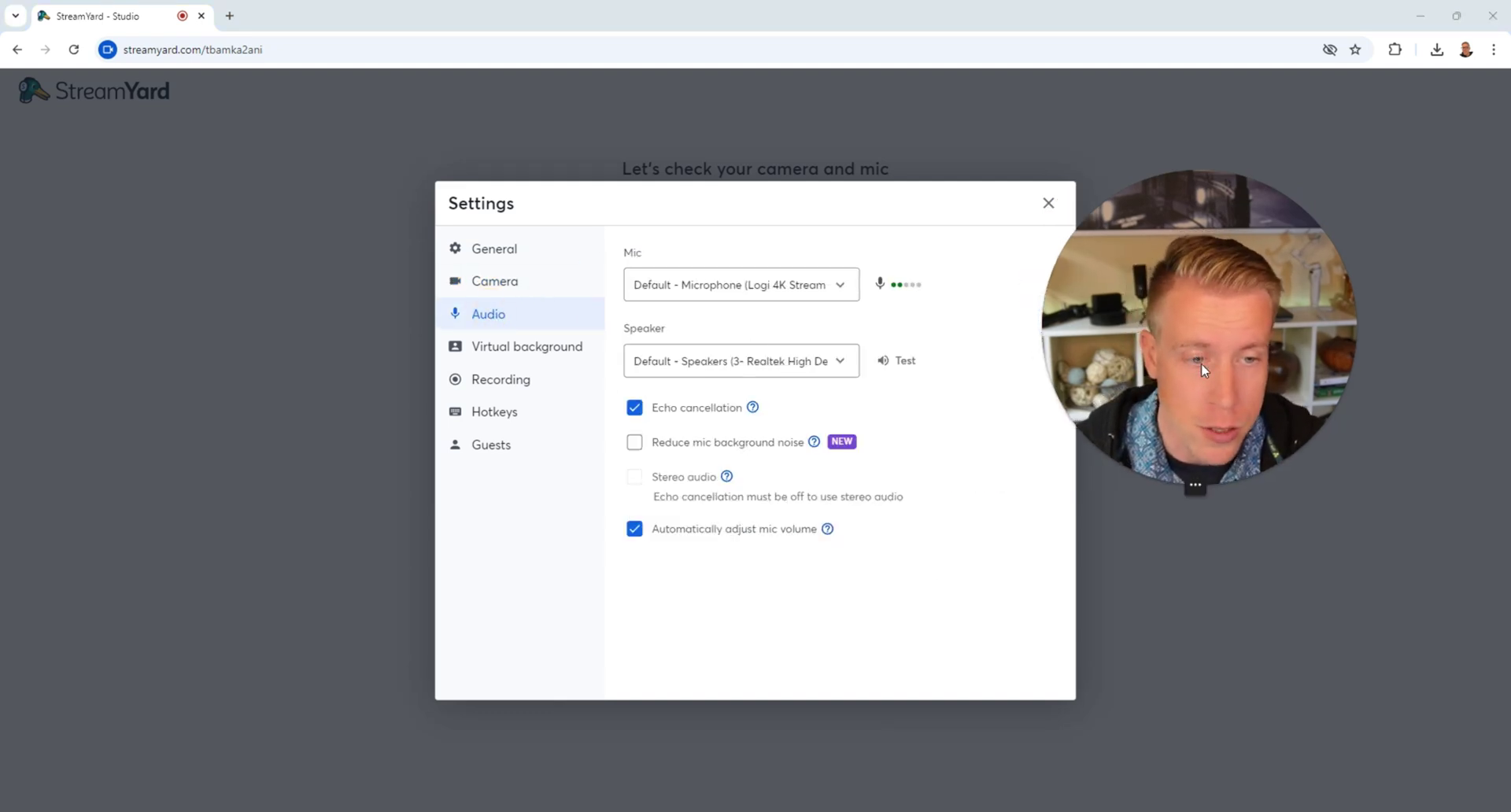
pyautogui.moveTo(1093, 255); pyautogui.dragTo(1129, 308)
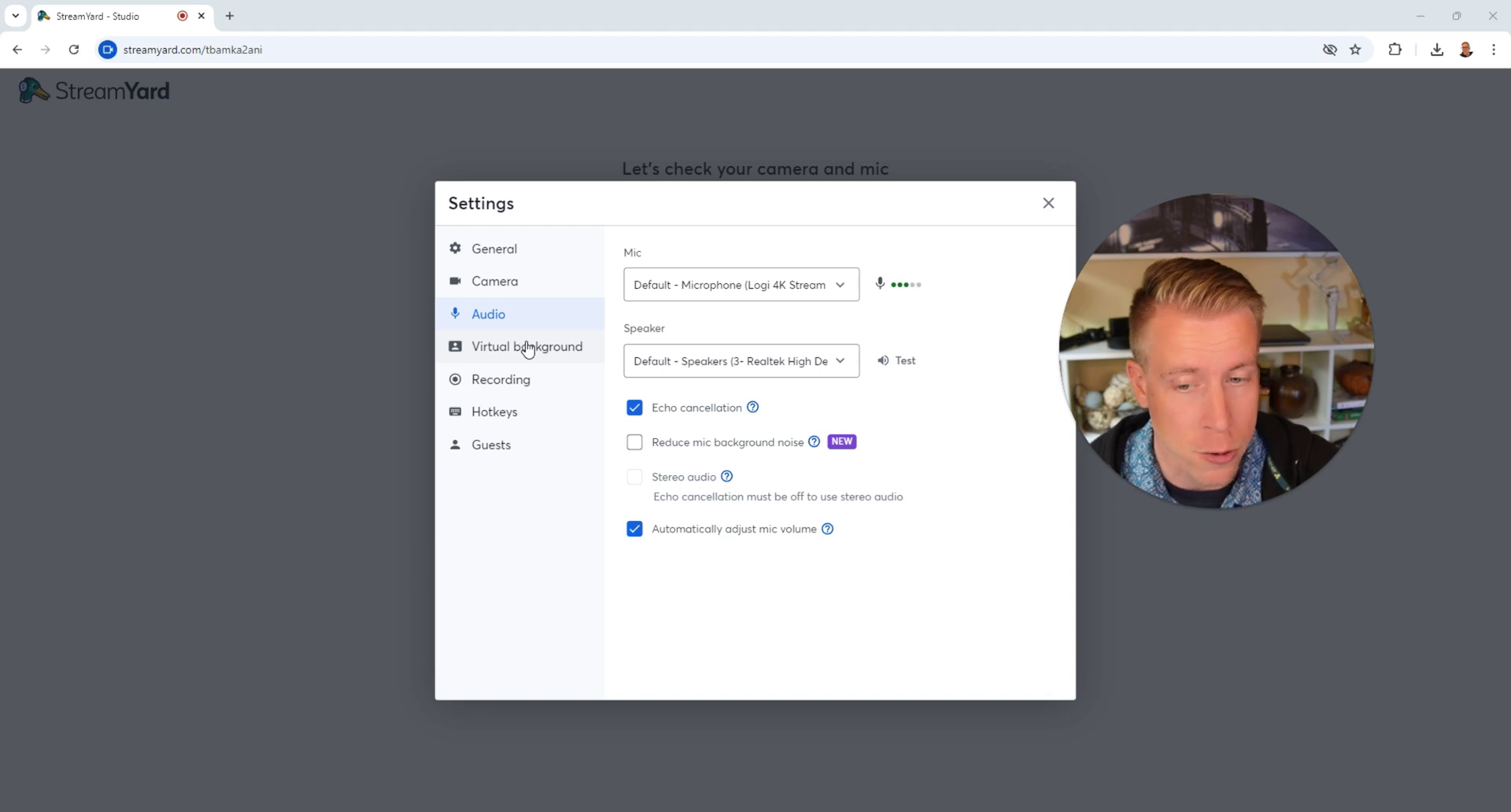
pyautogui.click(1049, 204)
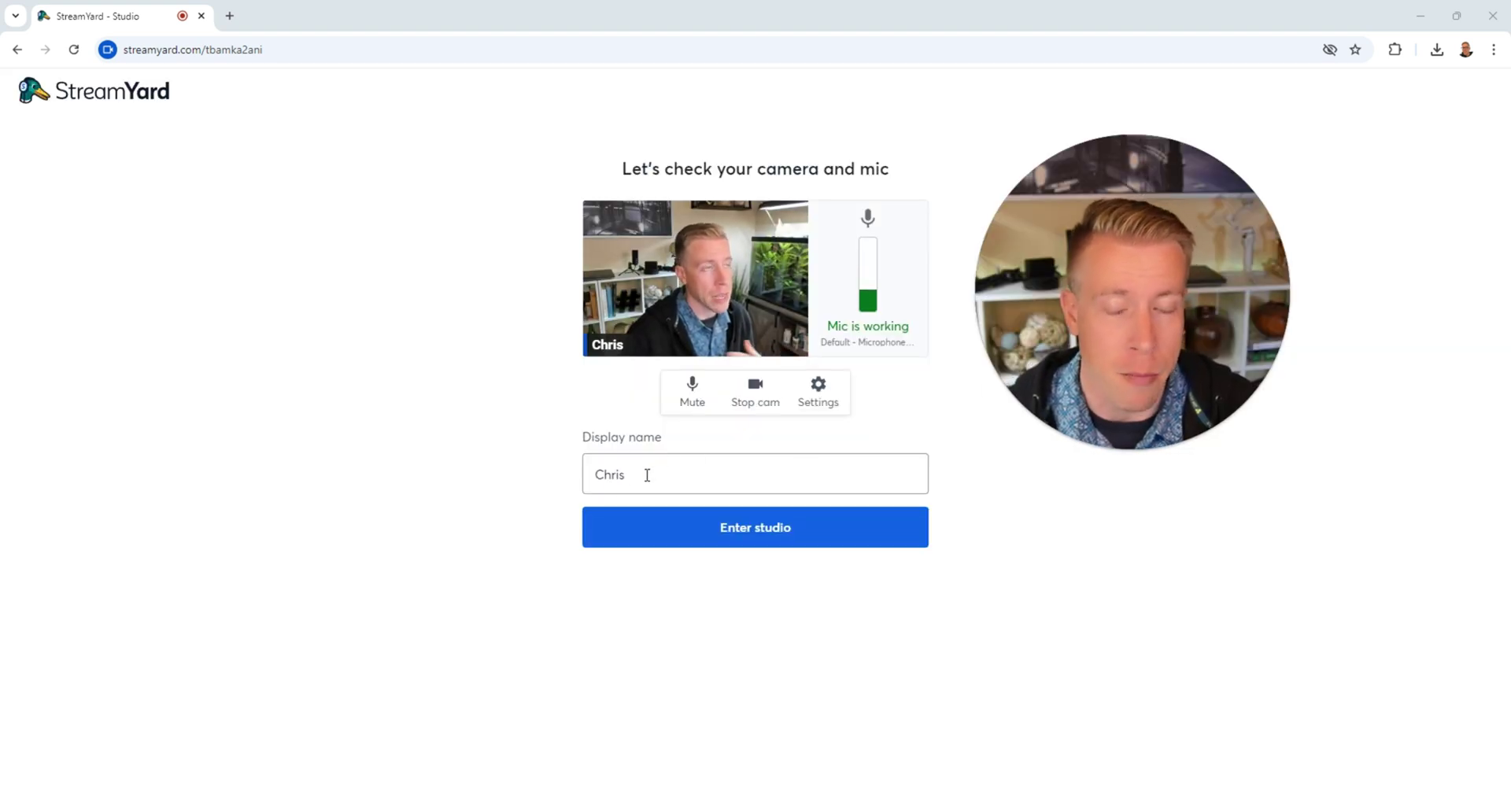
# Enter the studio with the existing display name and add the host's camera to the stage.
pyautogui.click(755, 531)
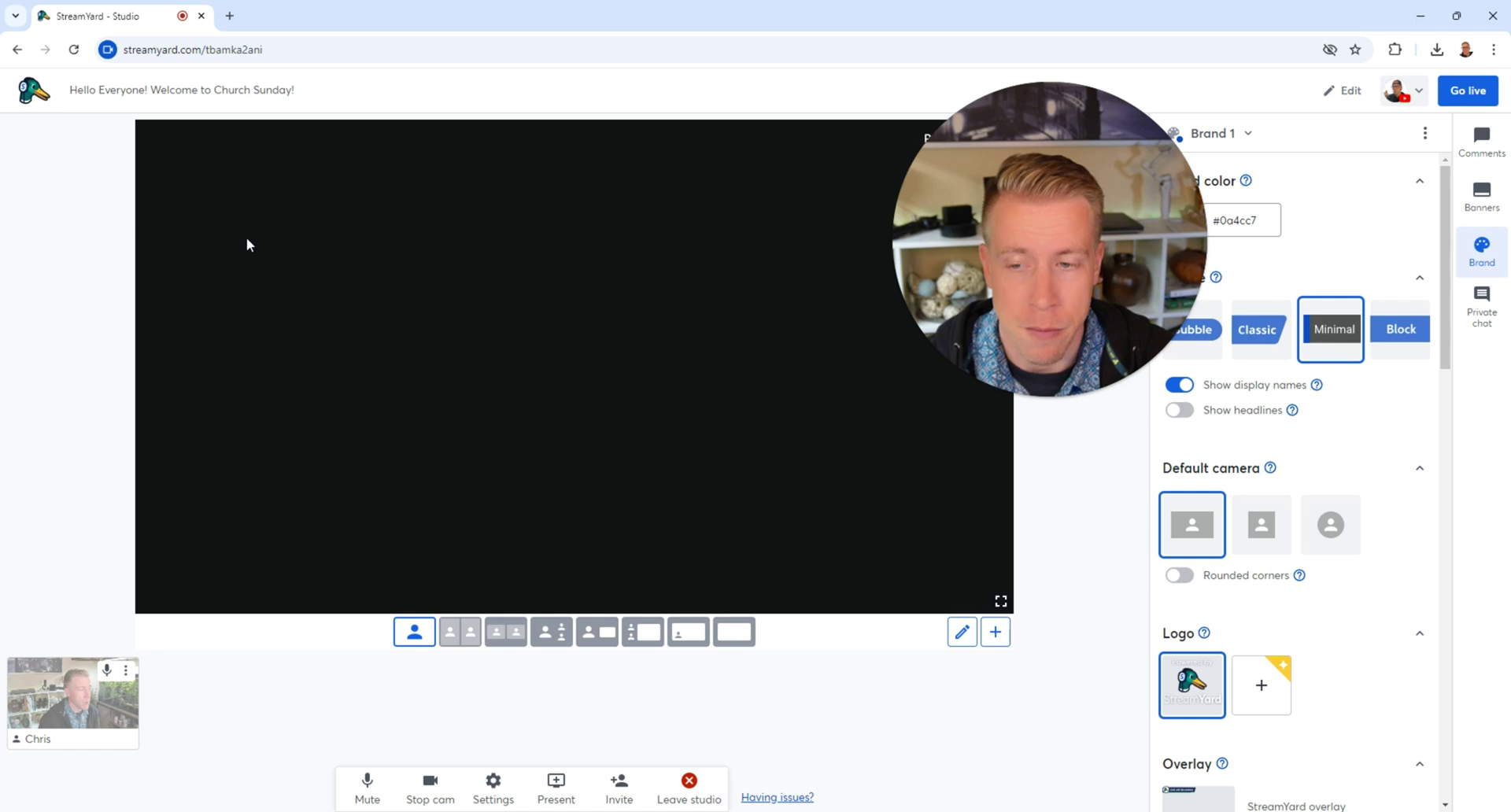
pyautogui.click(79, 705)
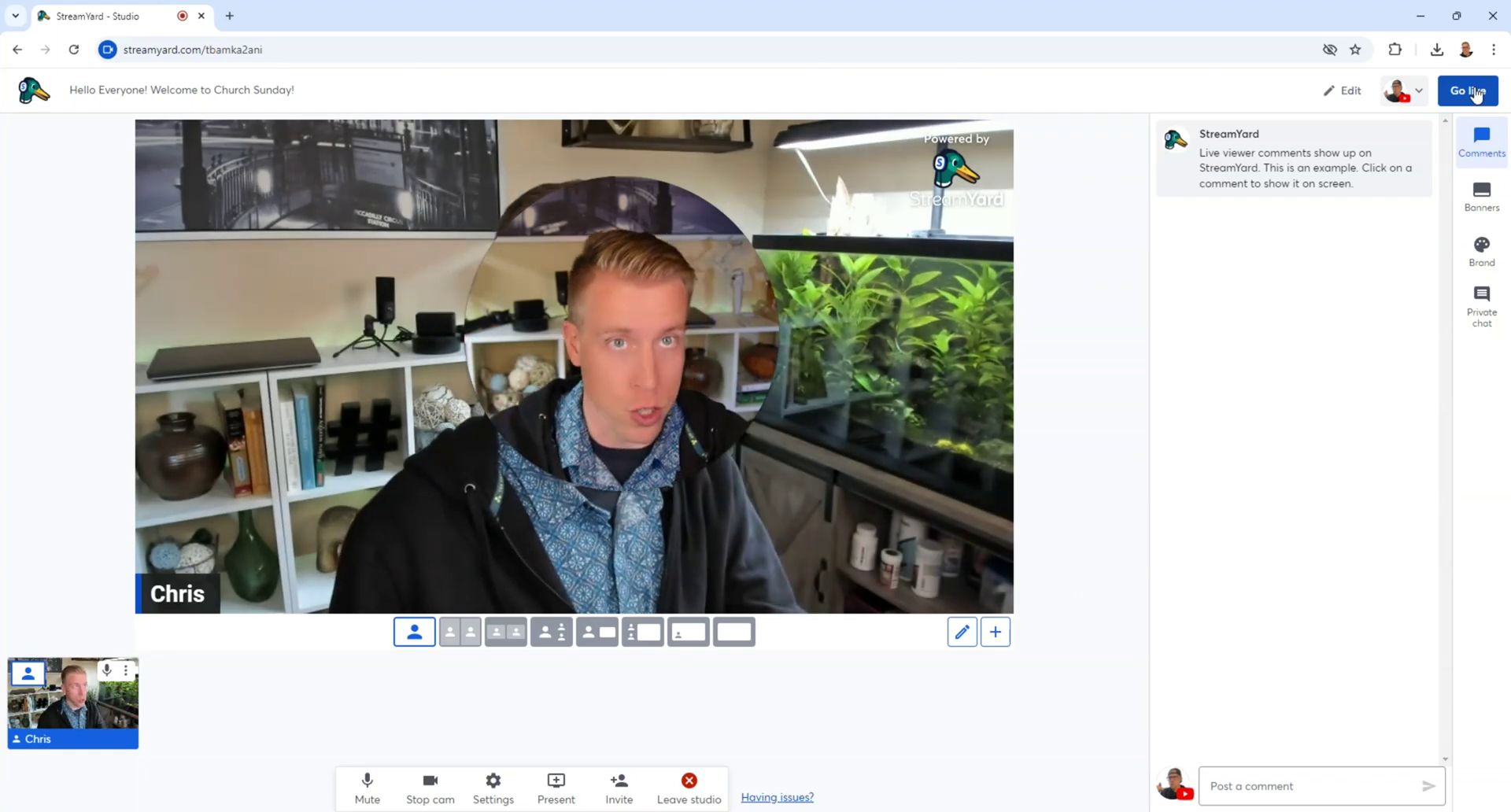
pyautogui.moveTo(1307, 161)
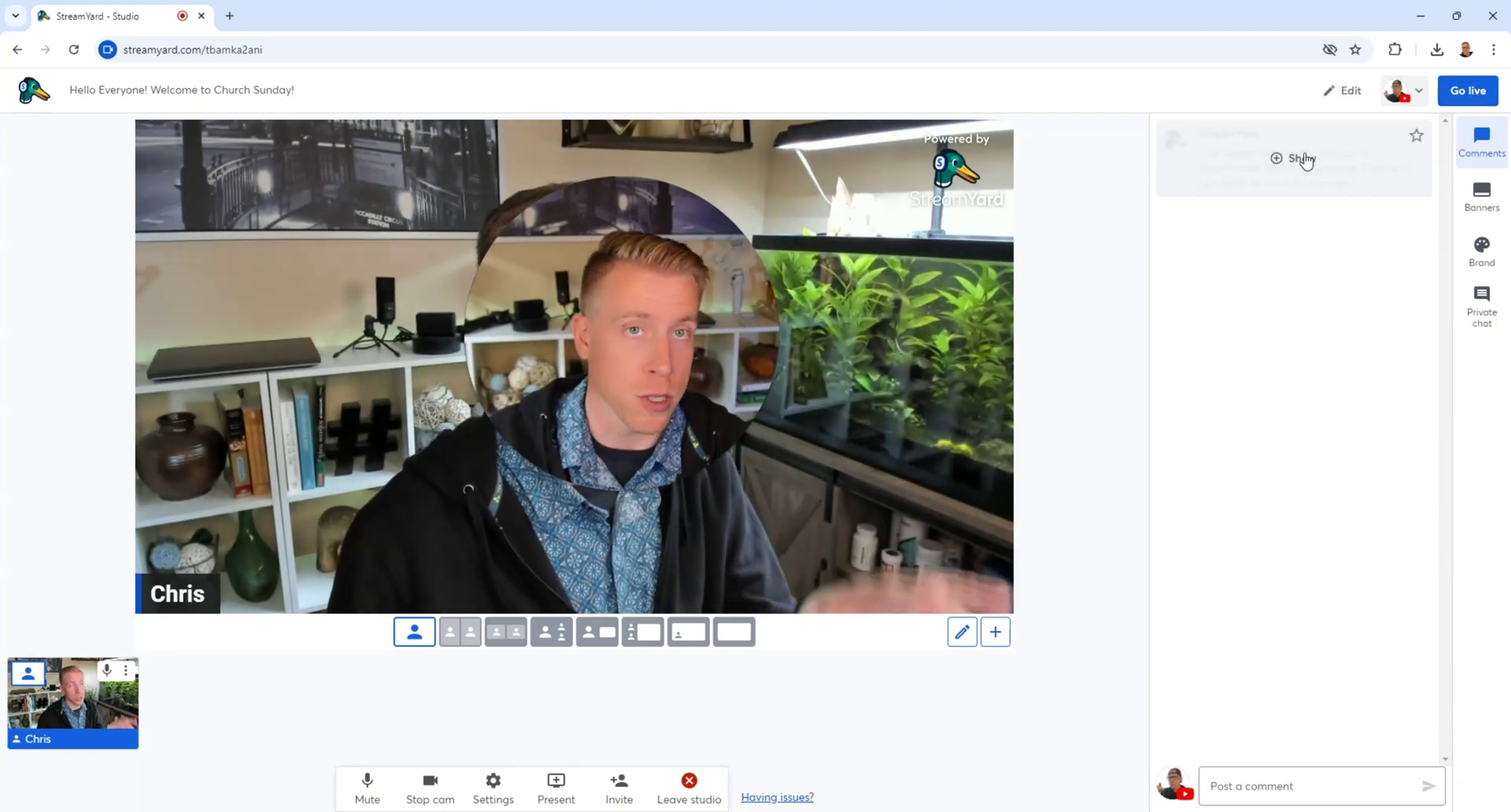
# Load google.com in a new browser tab for presenting and return to the StreamYard studio.
pyautogui.click(557, 787)
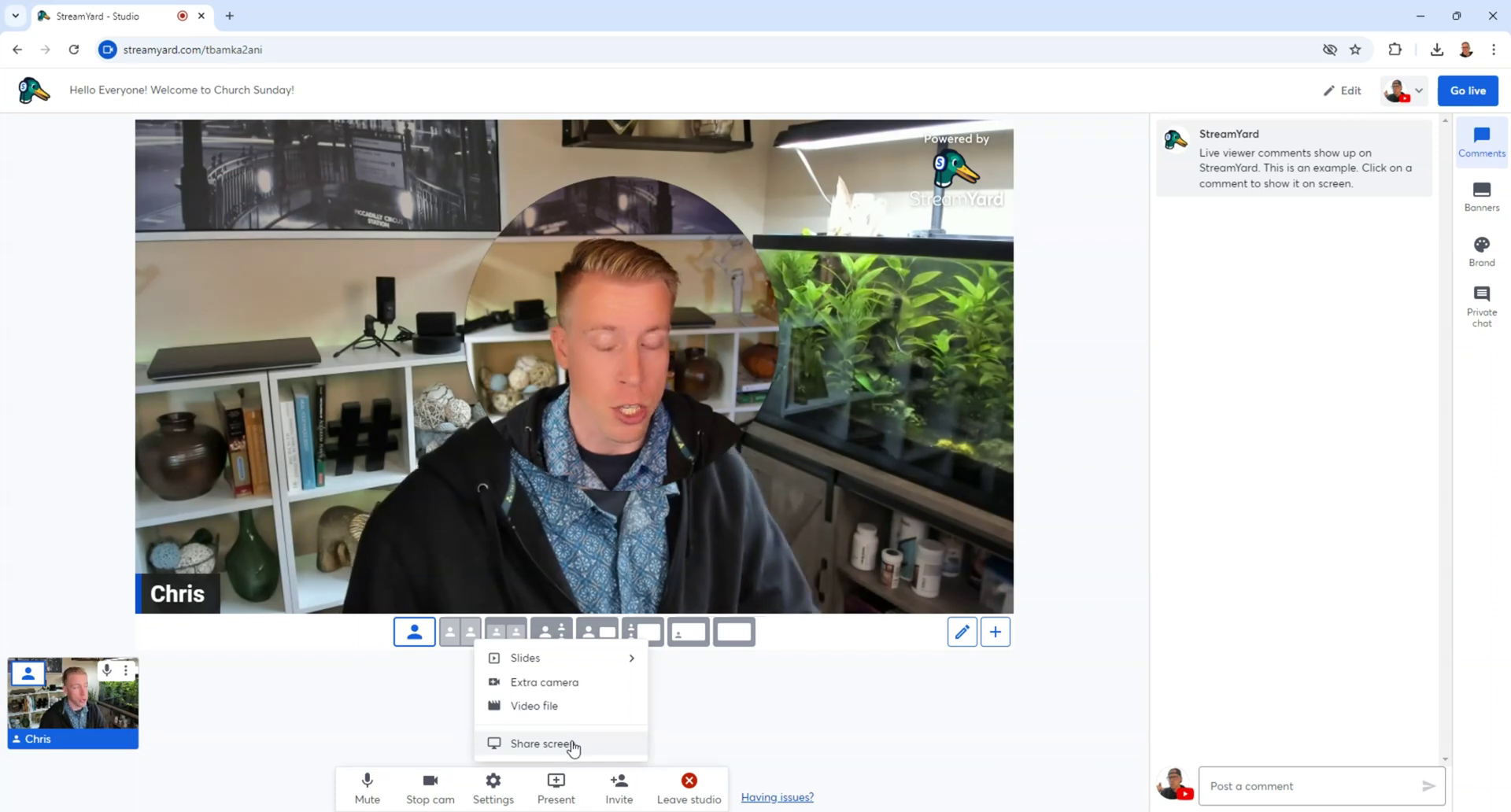
pyautogui.click(968, 695)
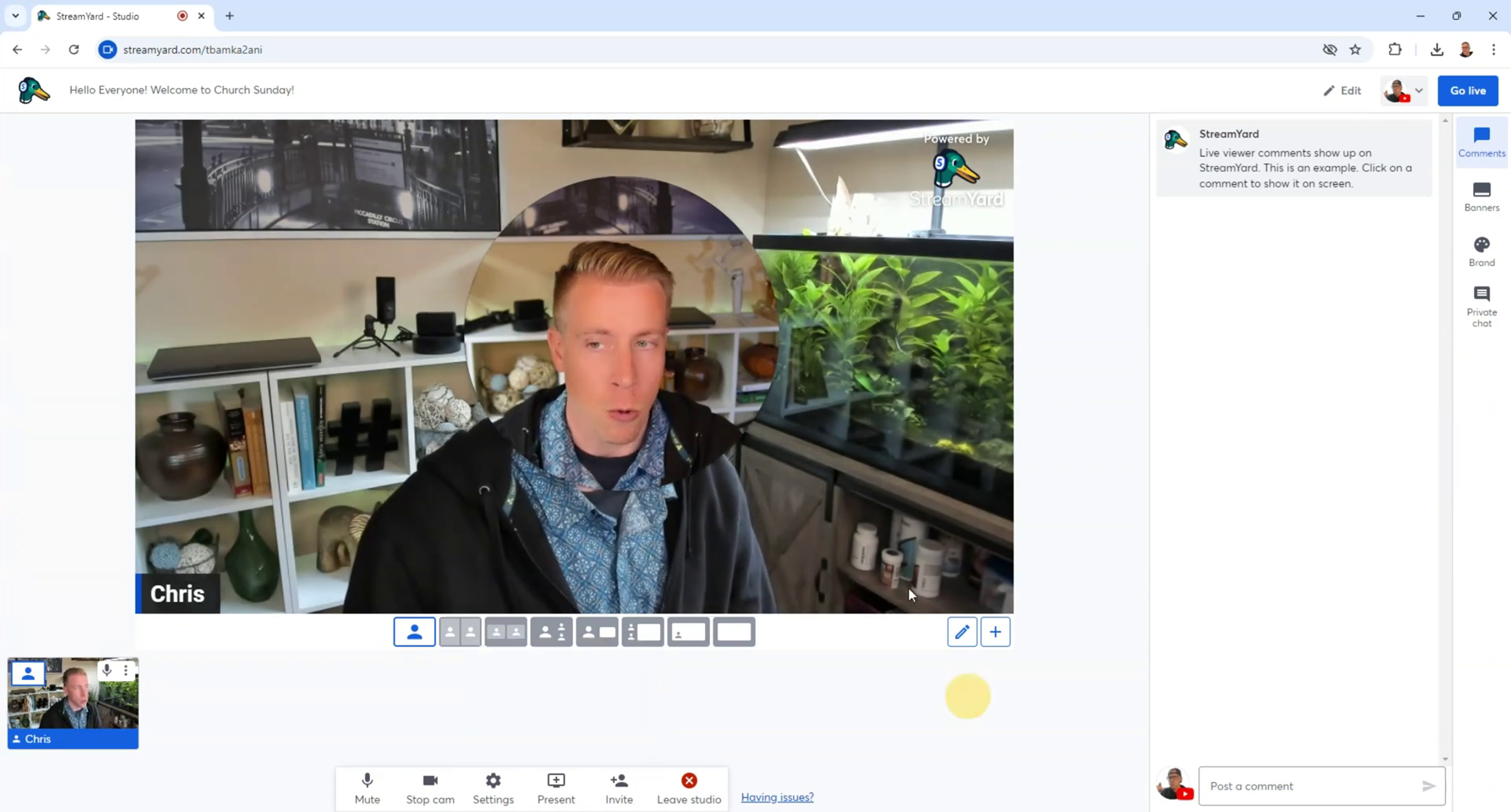
pyautogui.click(229, 16)
pyautogui.click(255, 48)
pyautogui.write('google.com')
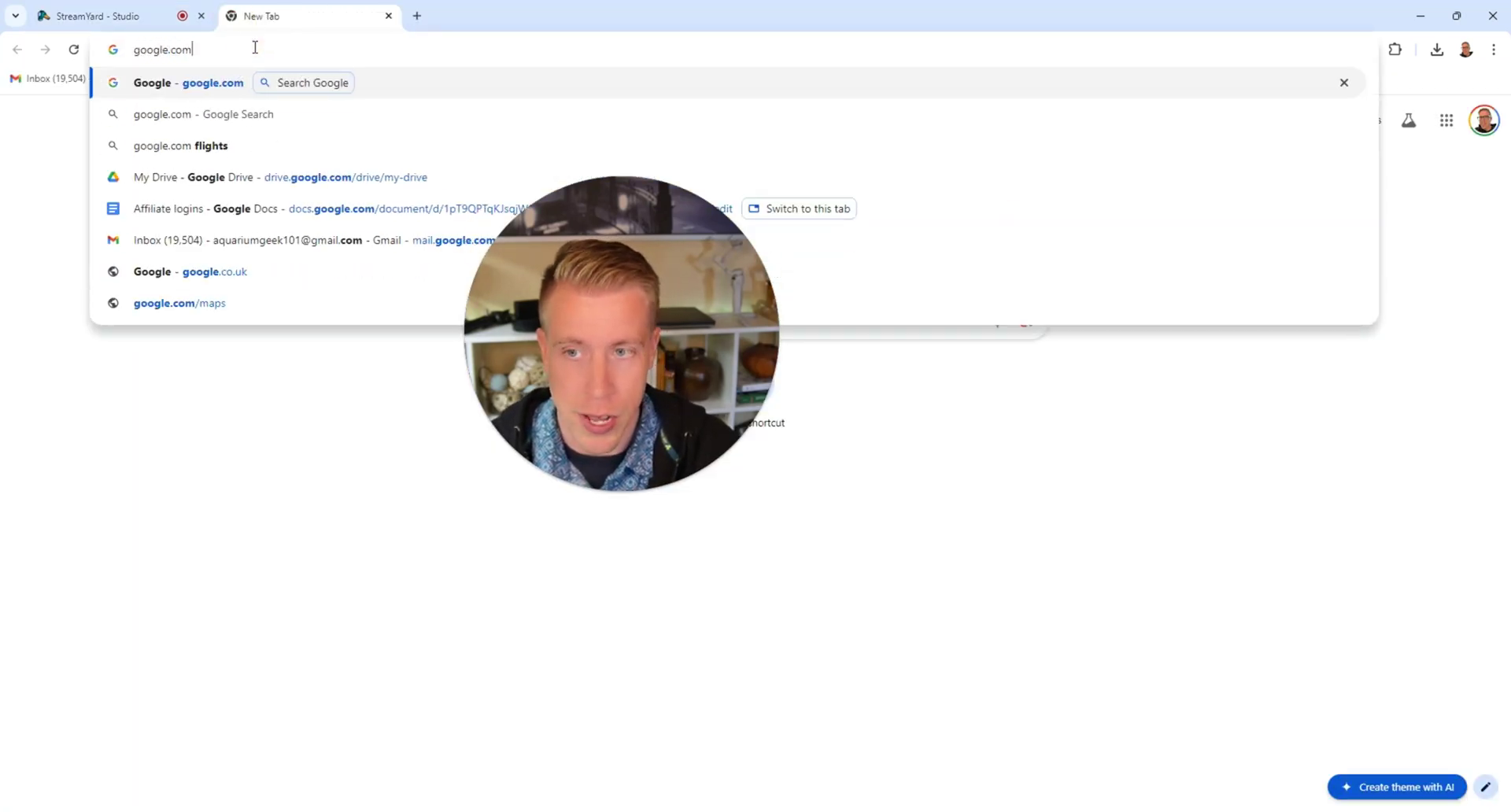
pyautogui.press('Return')
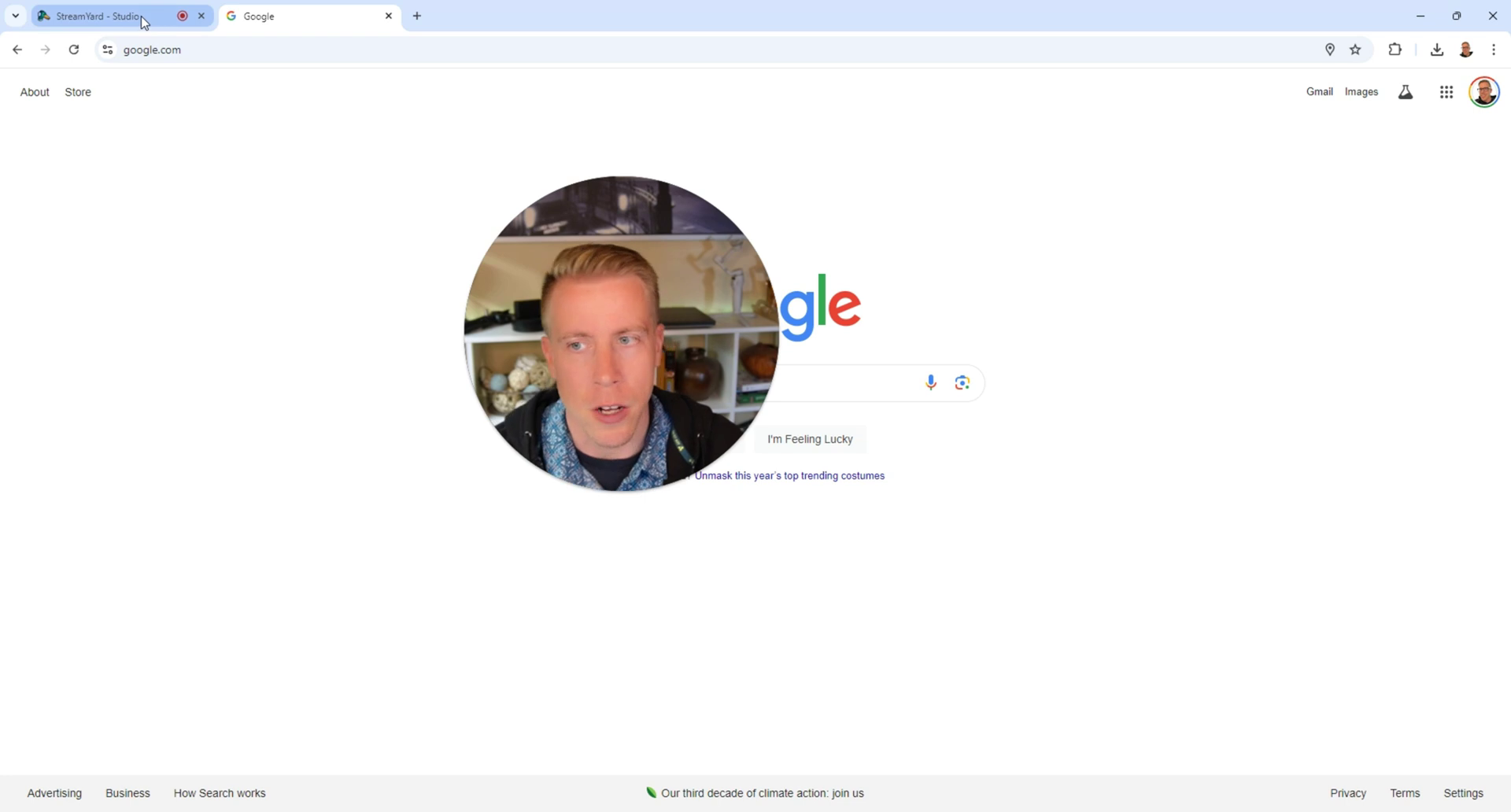
pyautogui.click(118, 15)
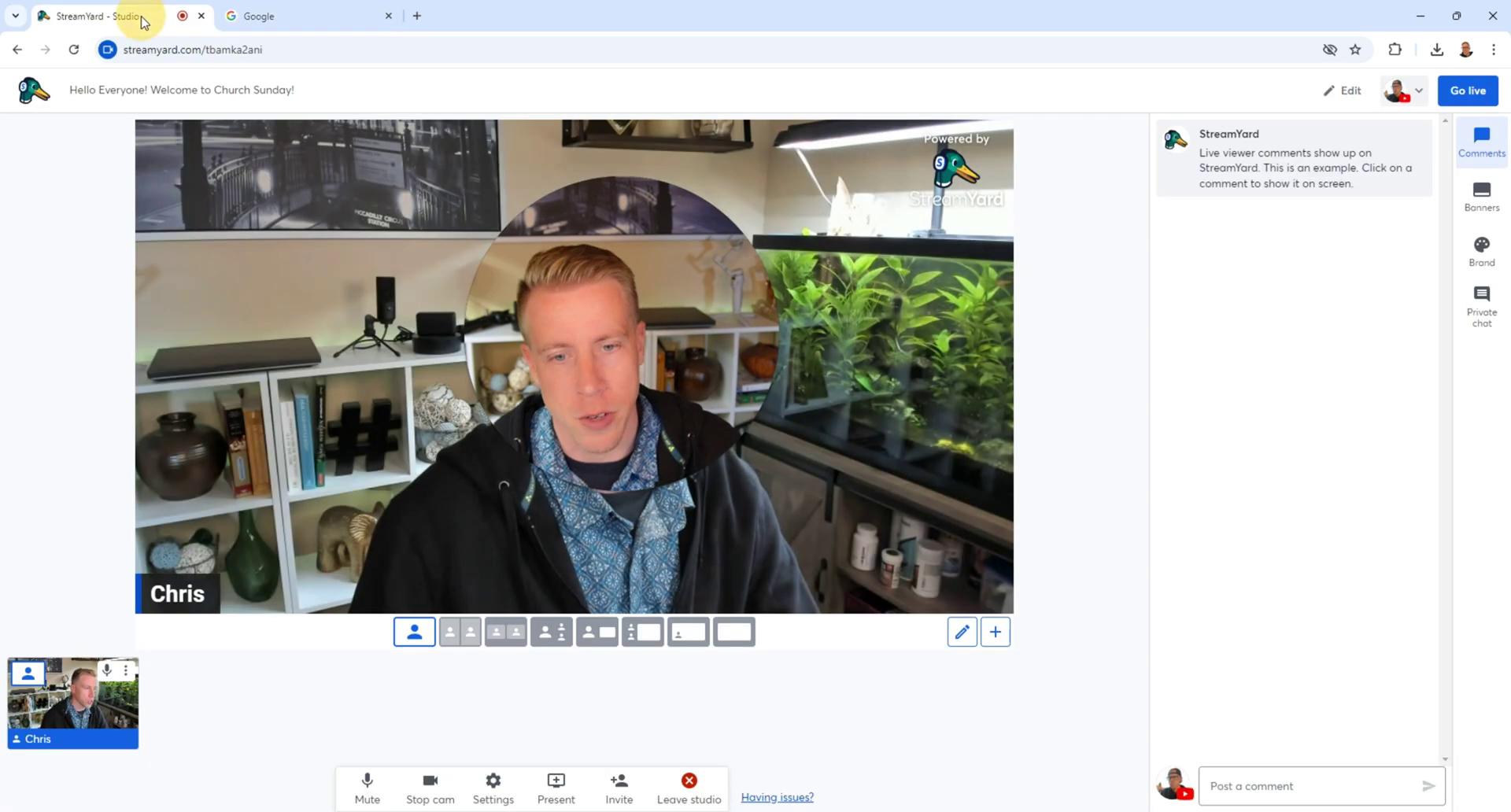
# Share the Google browser tab with the studio and go back to the StreamYard tab.
pyautogui.click(559, 783)
pyautogui.click(577, 744)
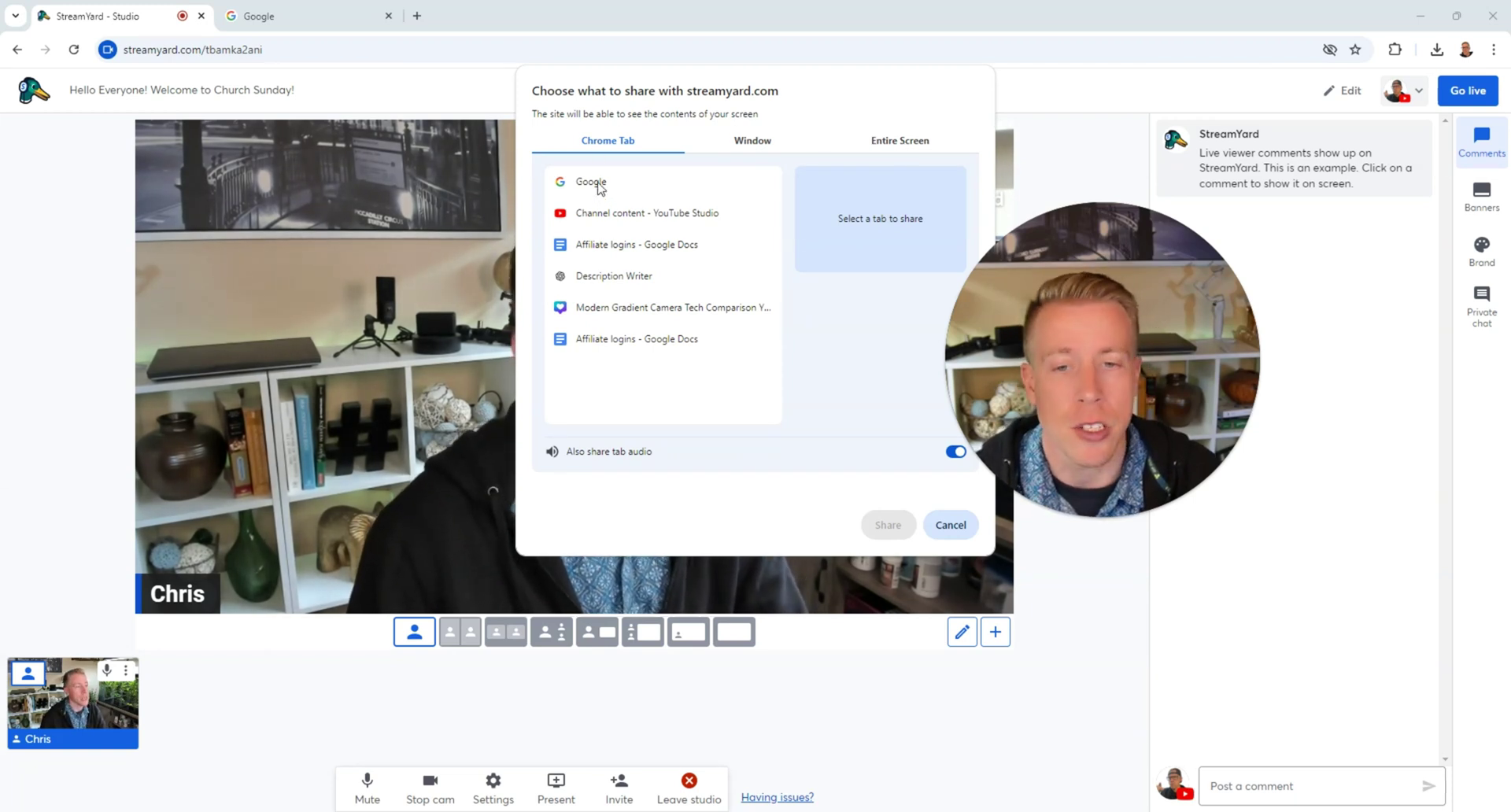
pyautogui.click(600, 188)
pyautogui.click(888, 525)
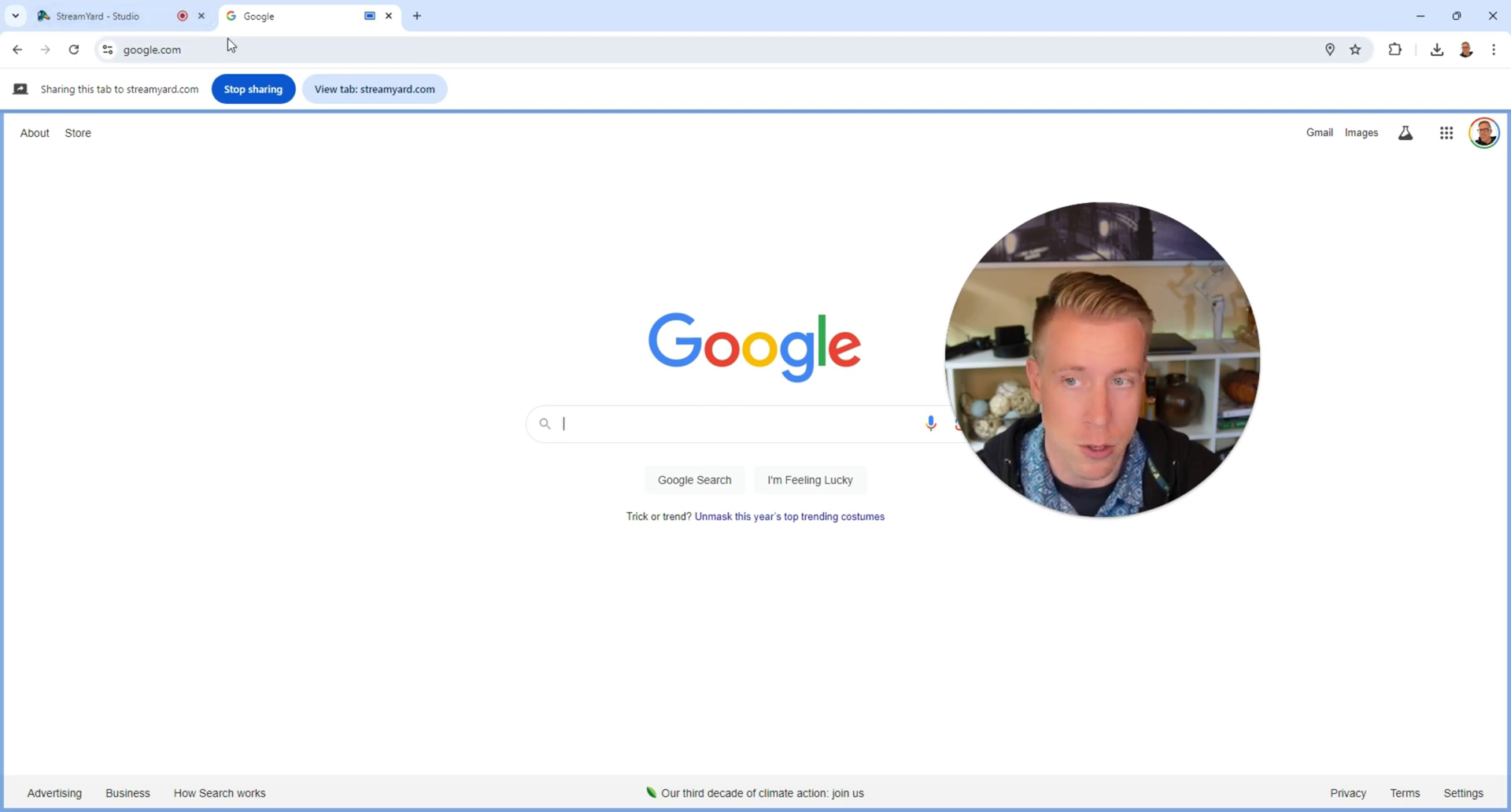
pyautogui.click(124, 17)
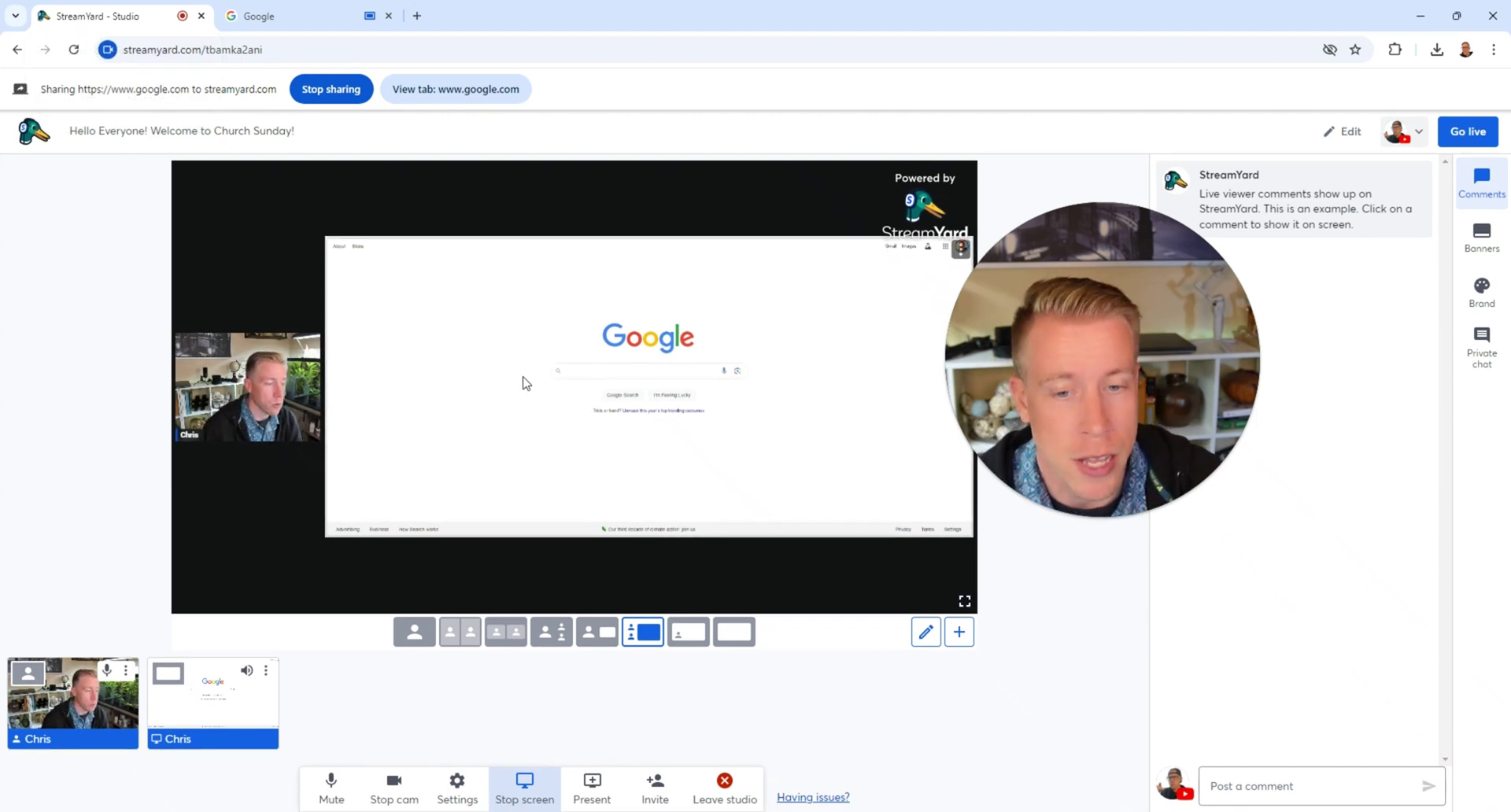
# Try the Cinema, picture-in-picture and large-screen layouts, ending on the large camera beside a smaller shared screen.
pyautogui.click(735, 632)
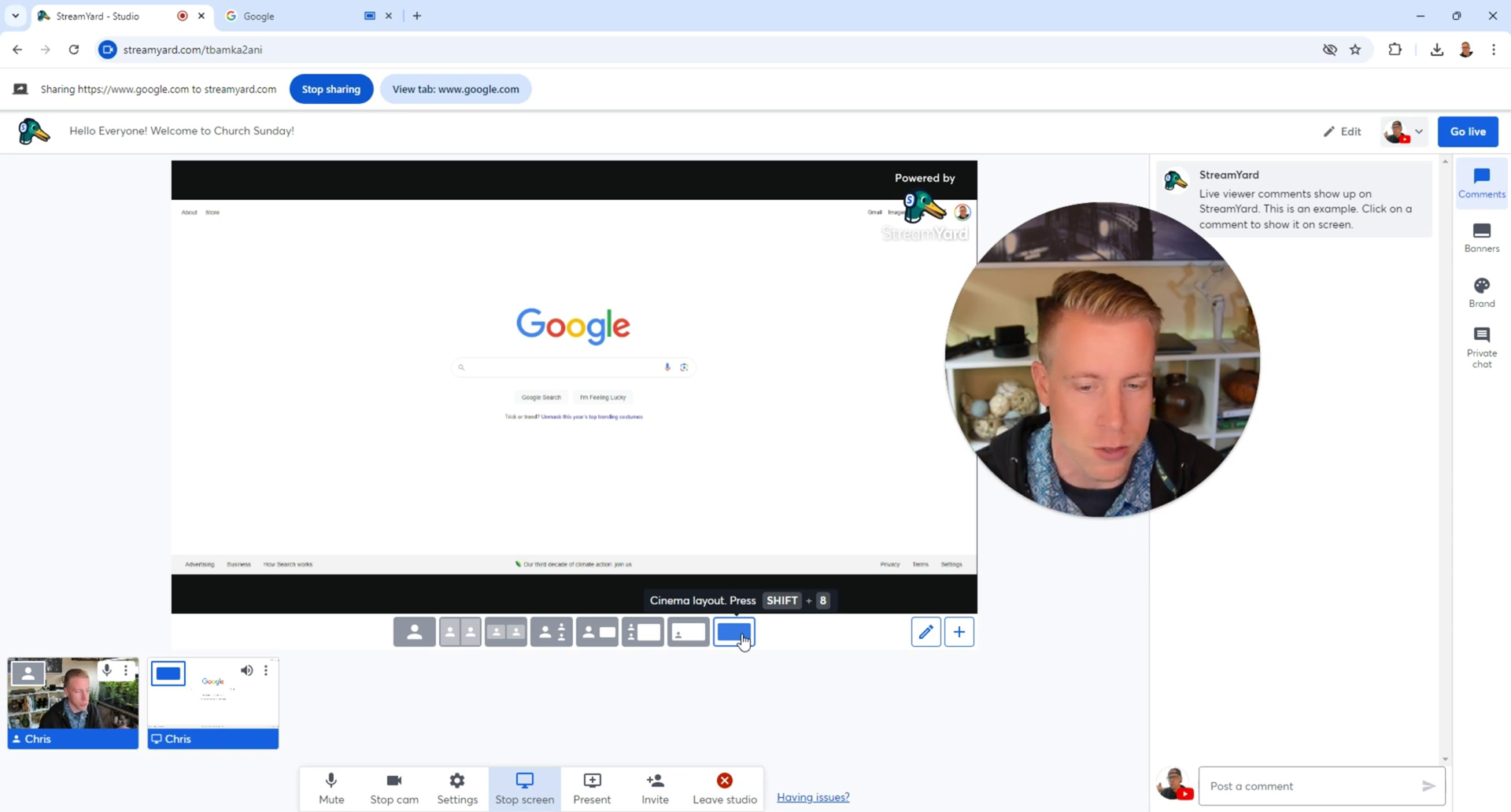
pyautogui.click(688, 632)
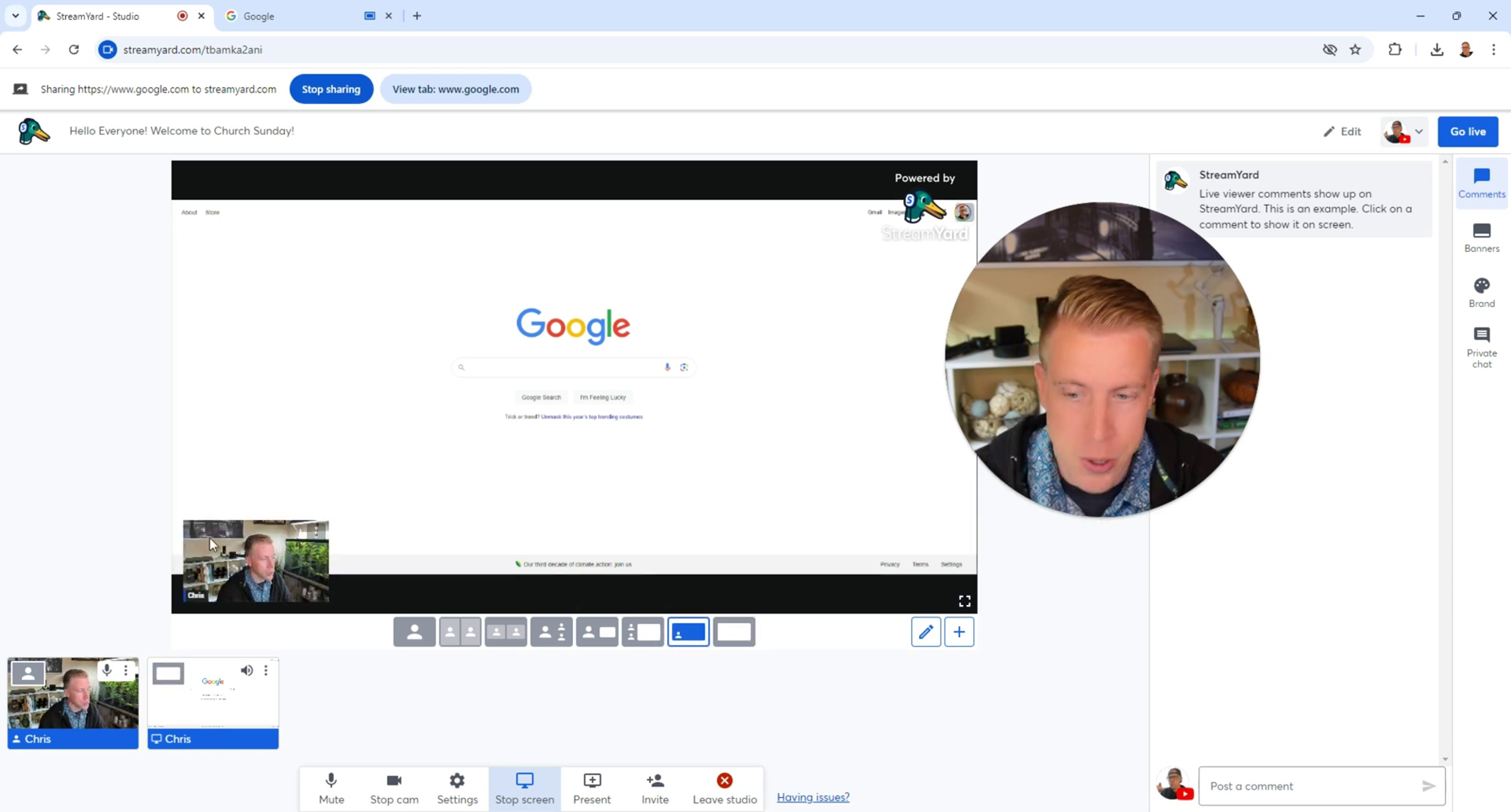
pyautogui.click(642, 632)
pyautogui.click(603, 636)
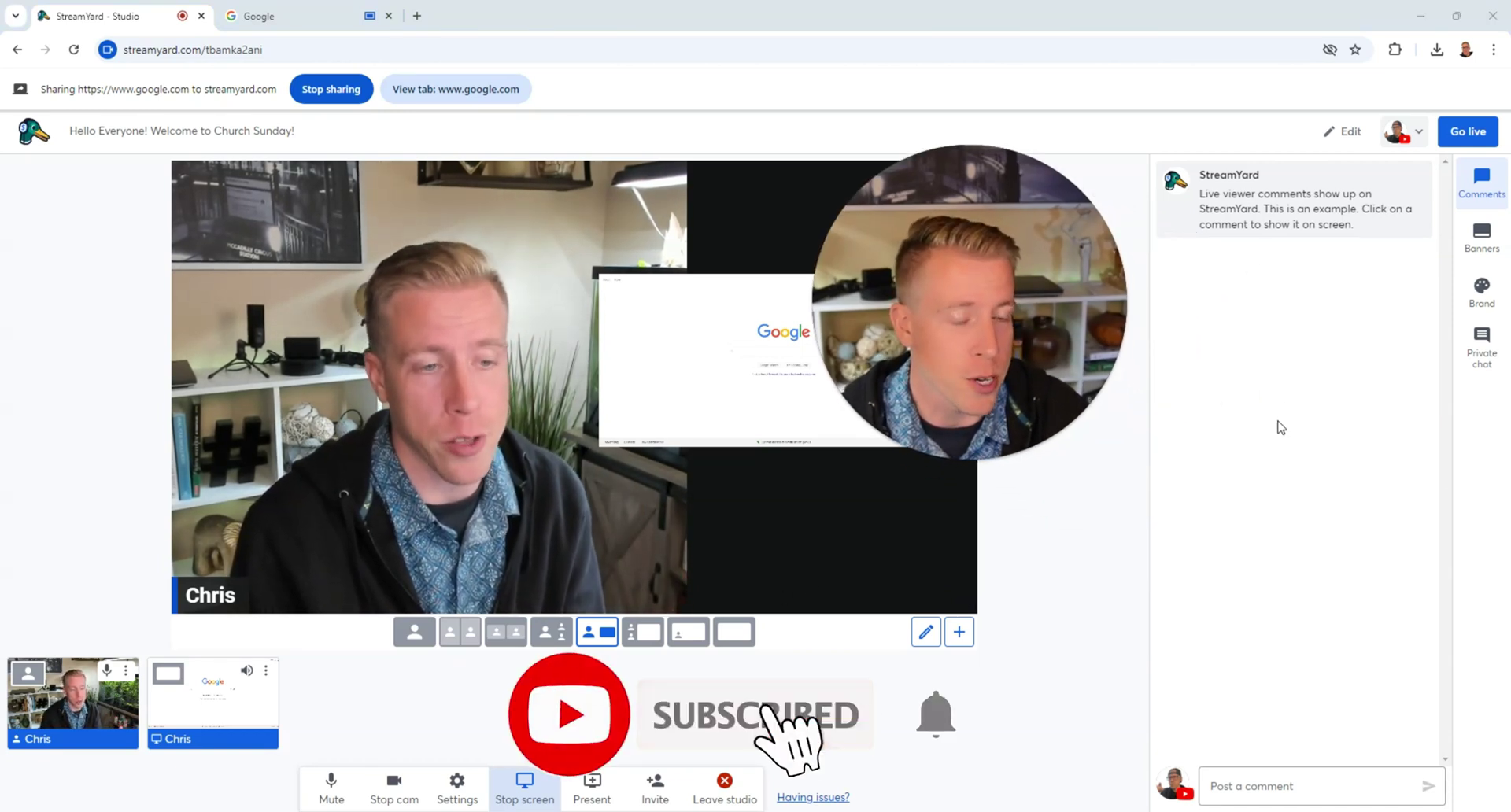
# Show the example StreamYard comment on stage, then replace it with the example banner about summarizing talking points.
pyautogui.click(1281, 203)
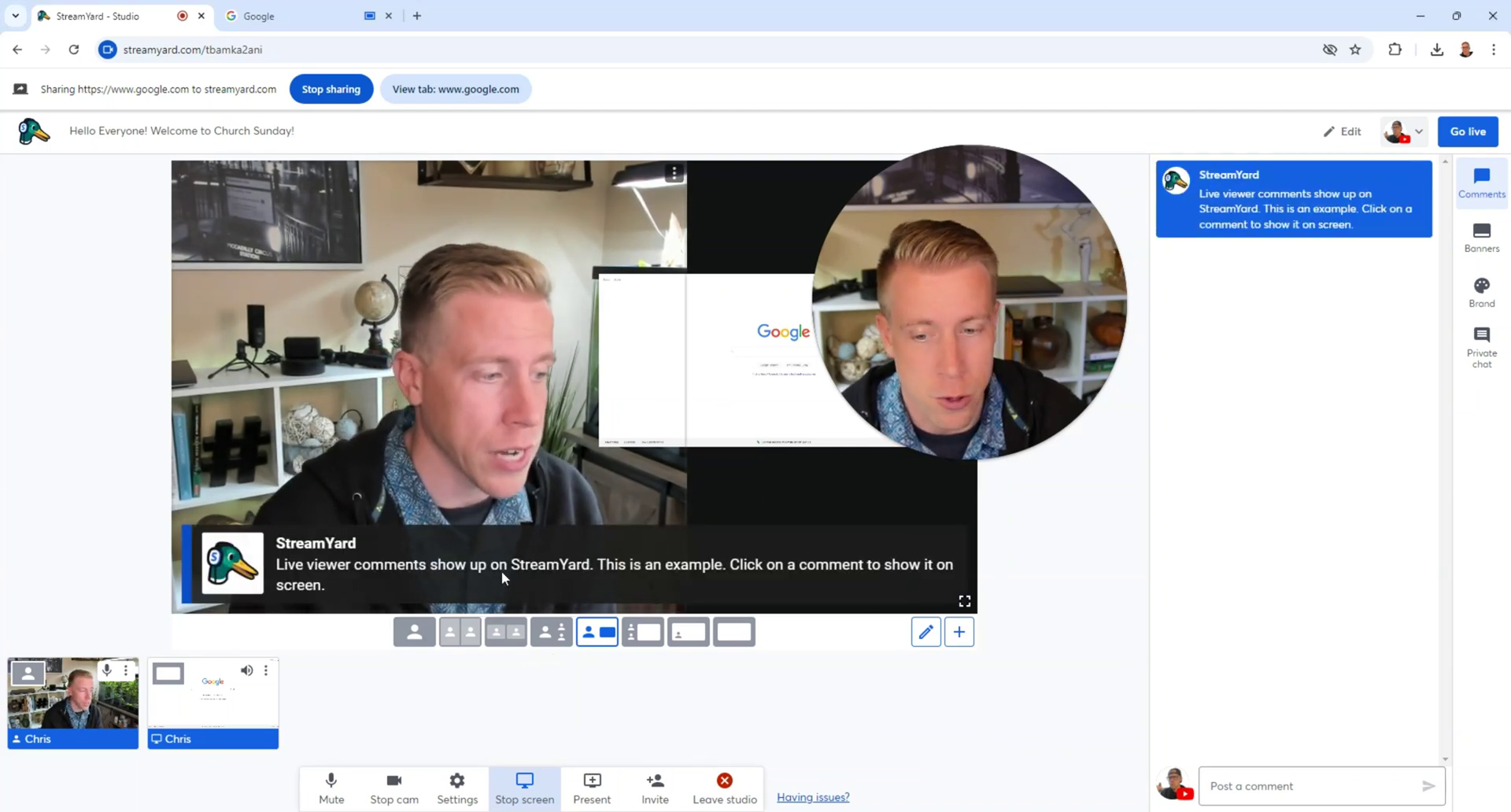
pyautogui.click(1482, 238)
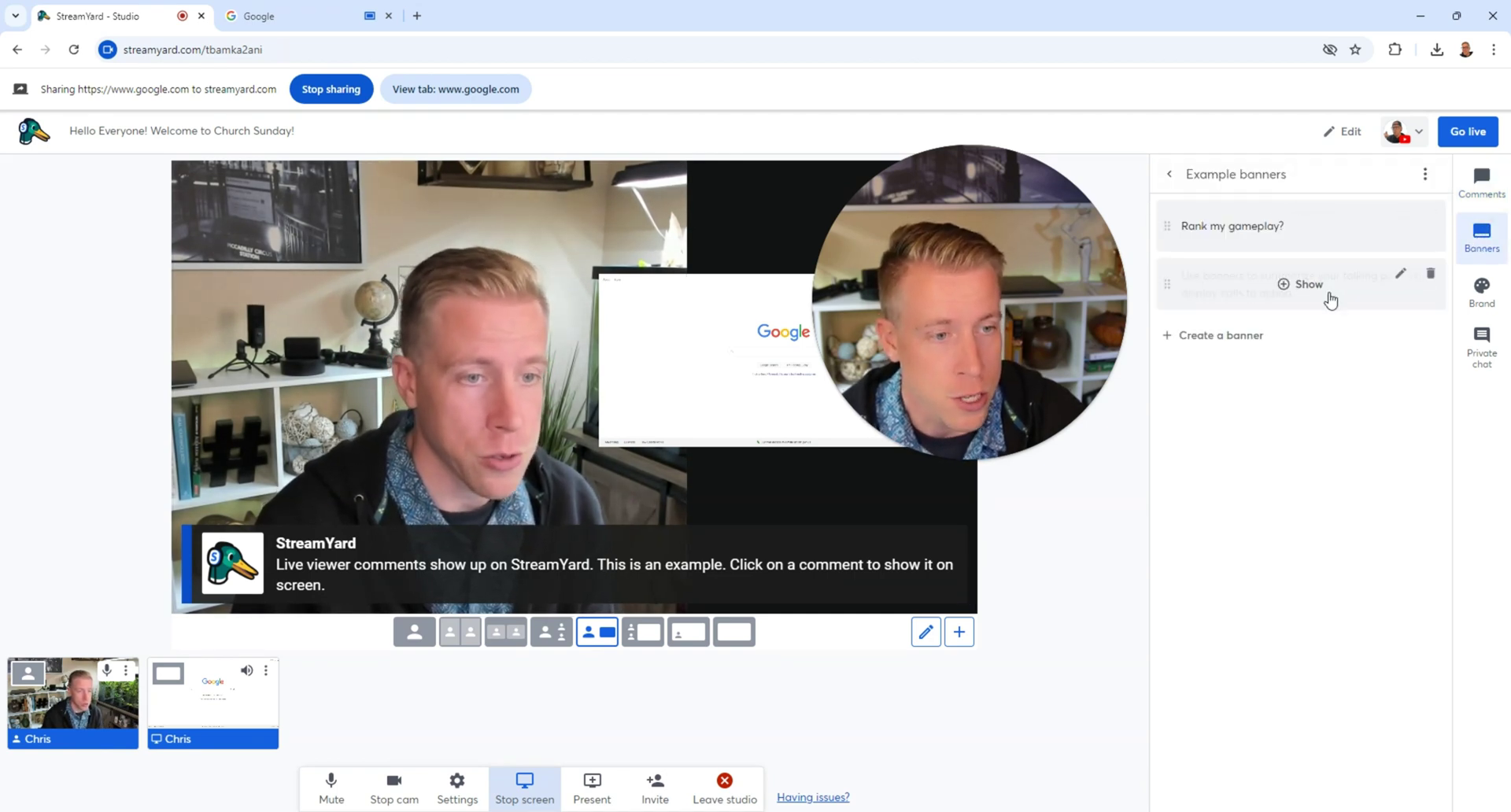
pyautogui.click(1330, 298)
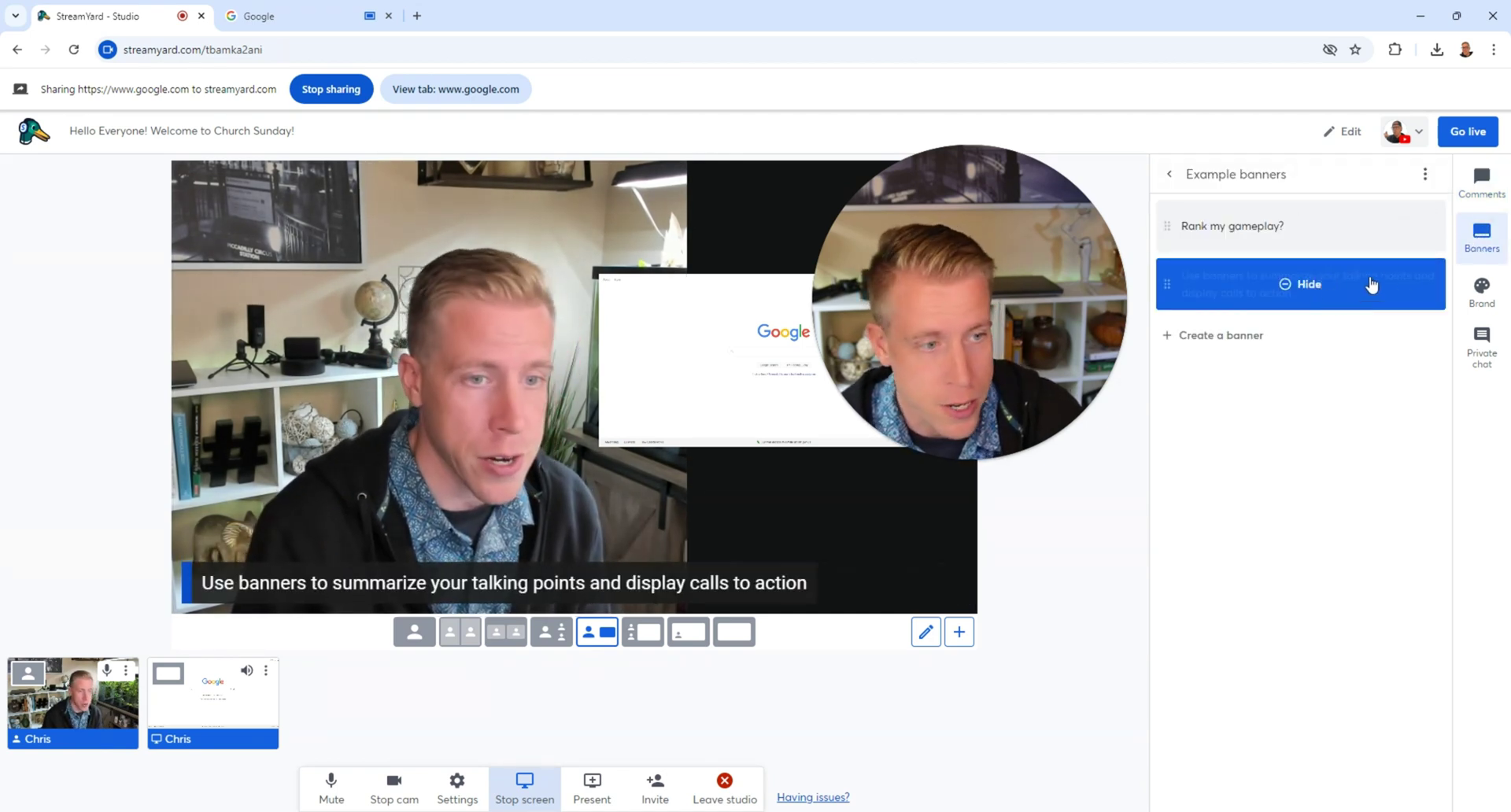
# Try the Bubble and Classic brand themes and set the theme to Block.
pyautogui.click(1482, 291)
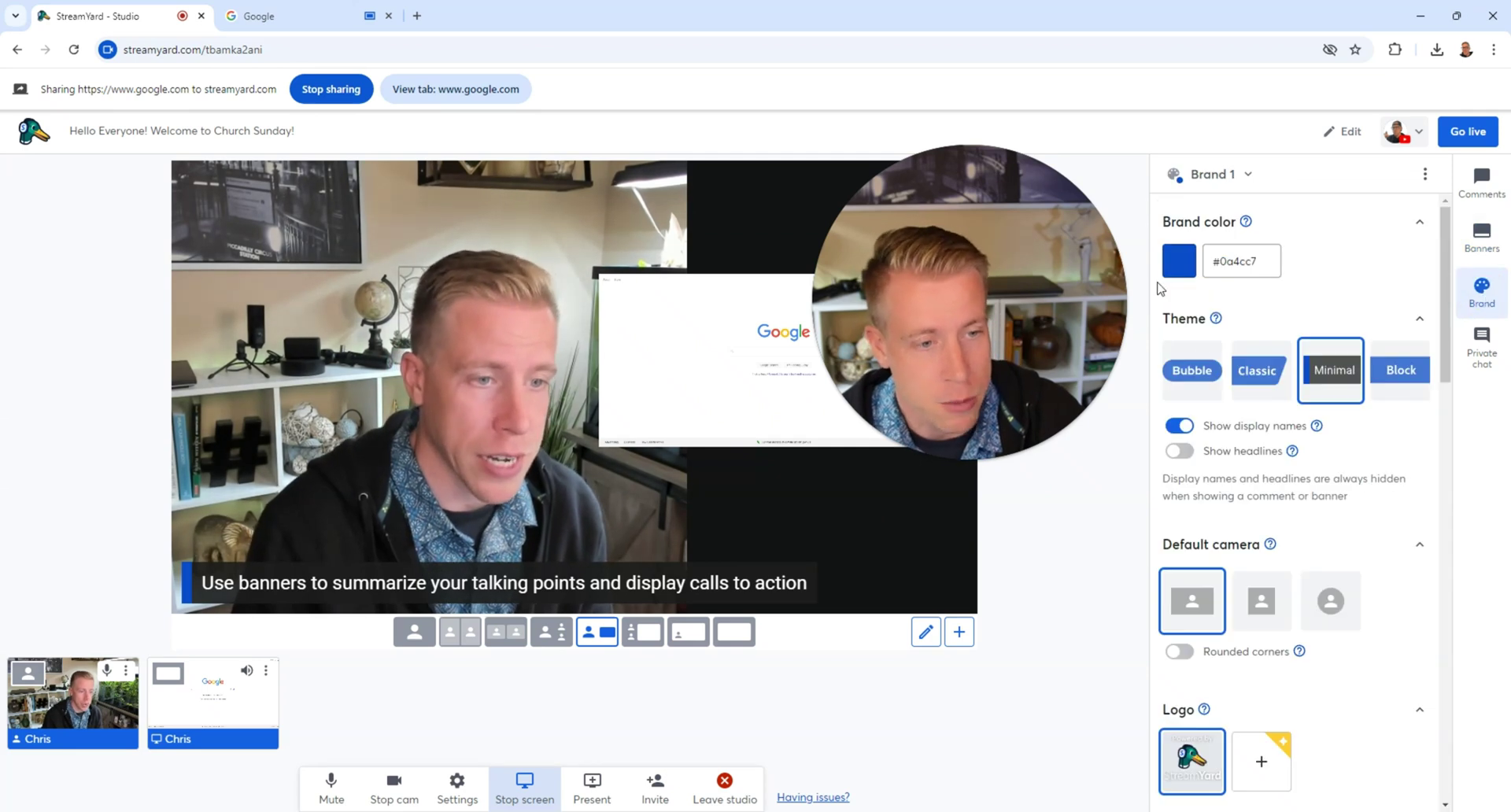
pyautogui.click(1210, 367)
pyautogui.click(1252, 369)
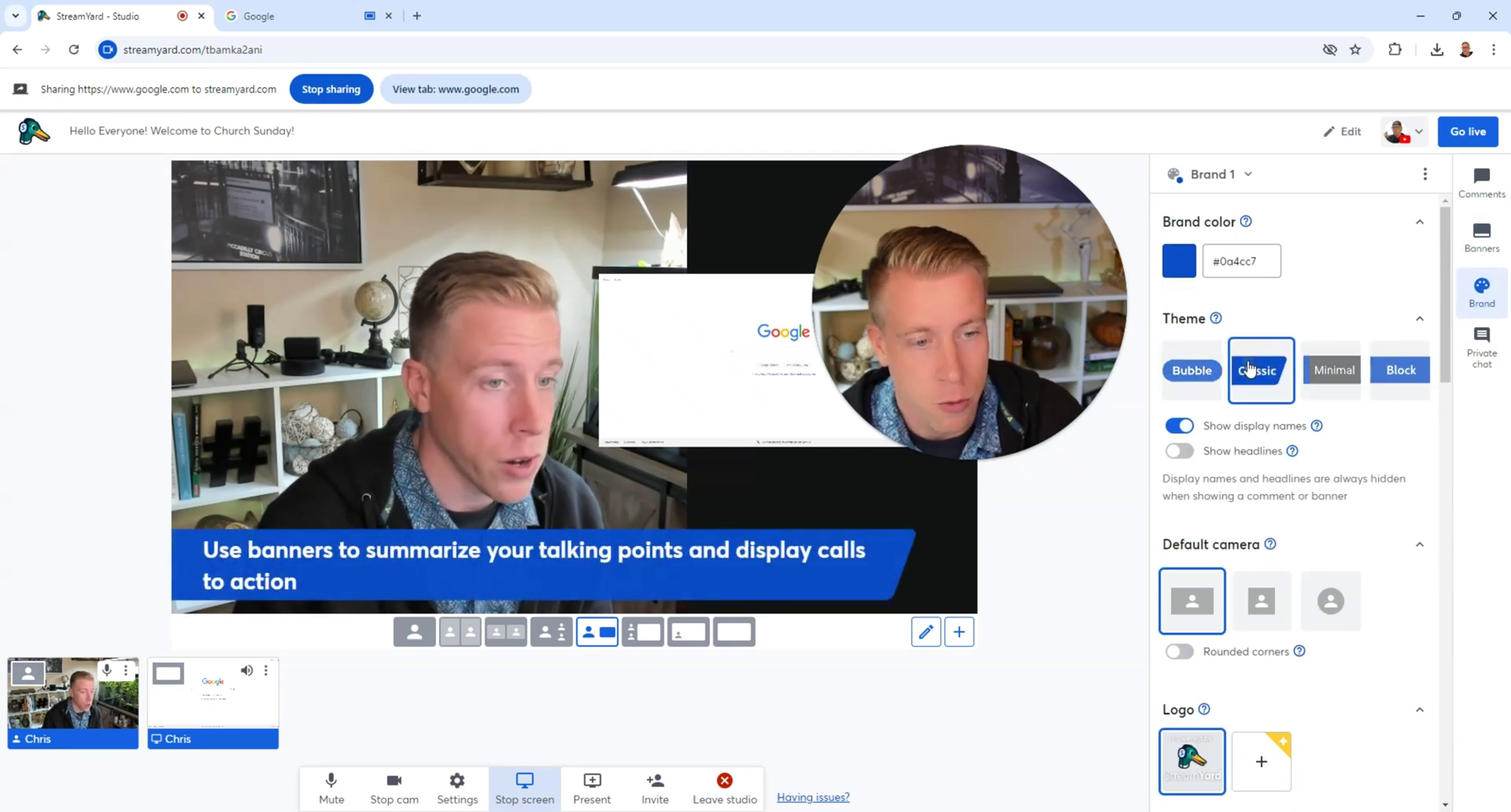
pyautogui.click(1388, 379)
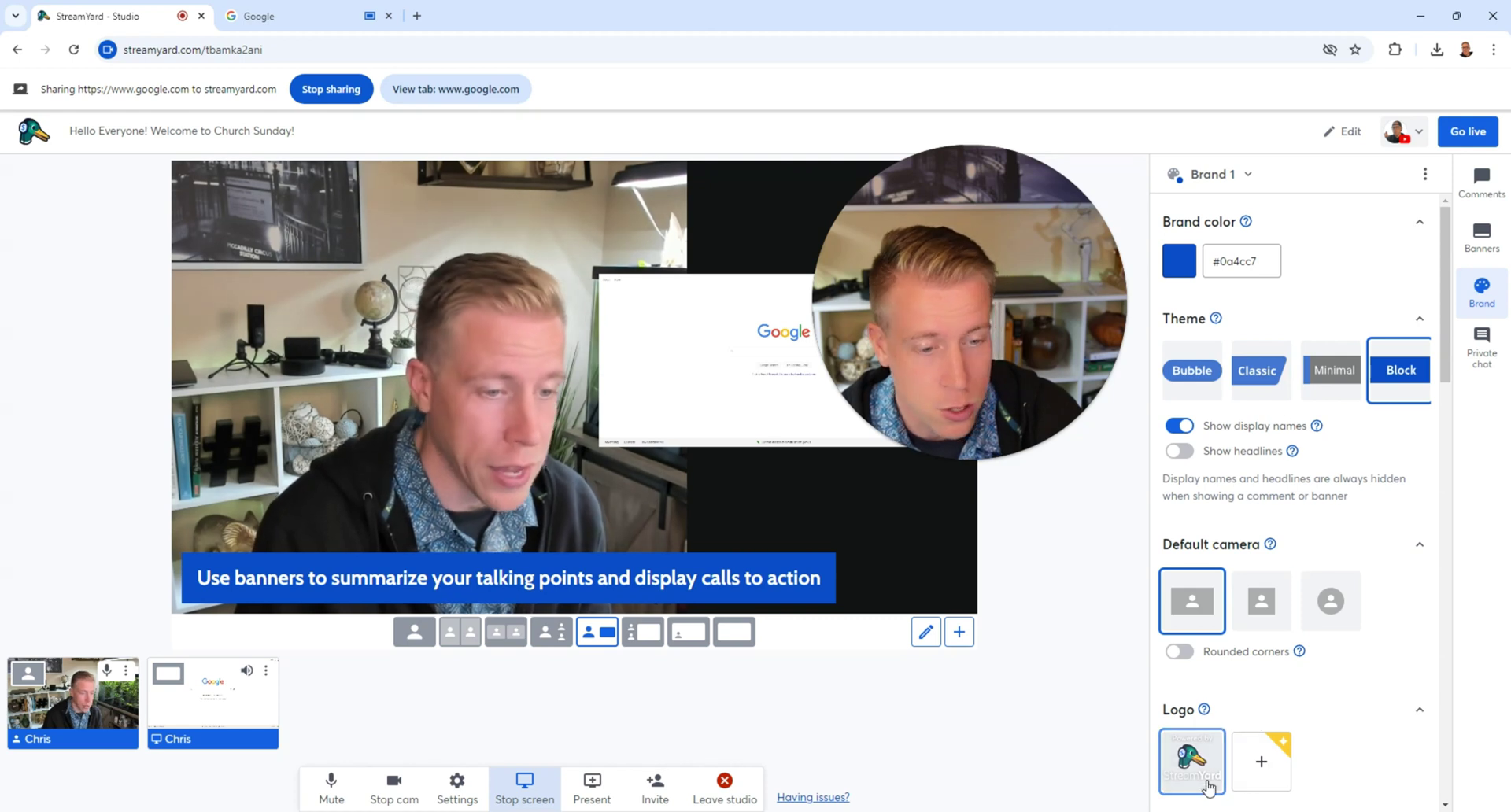
# Switch the stage to the picture-in-picture layout over the shared screen and make the default camera shape circular.
pyautogui.click(643, 632)
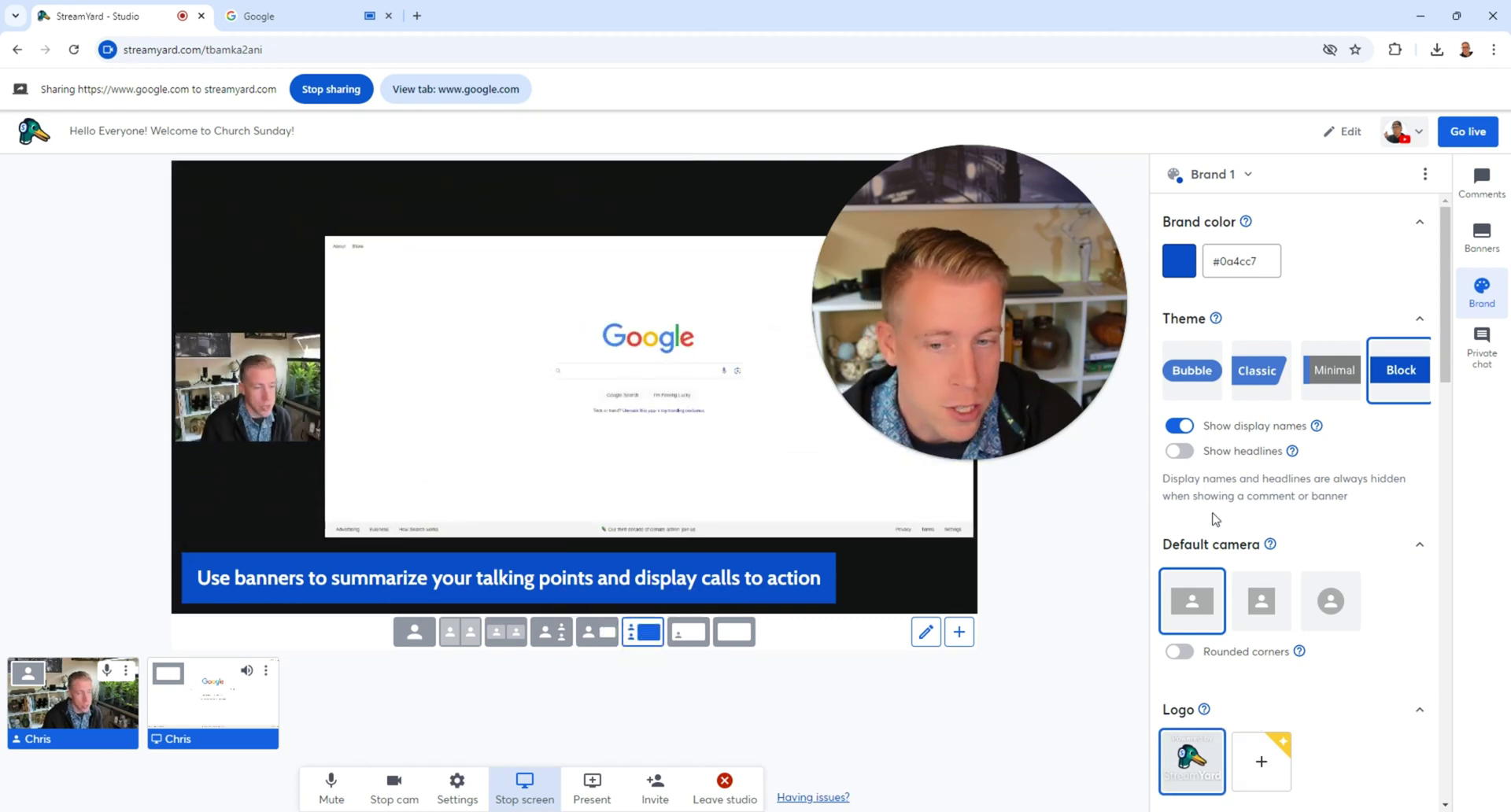
pyautogui.click(689, 632)
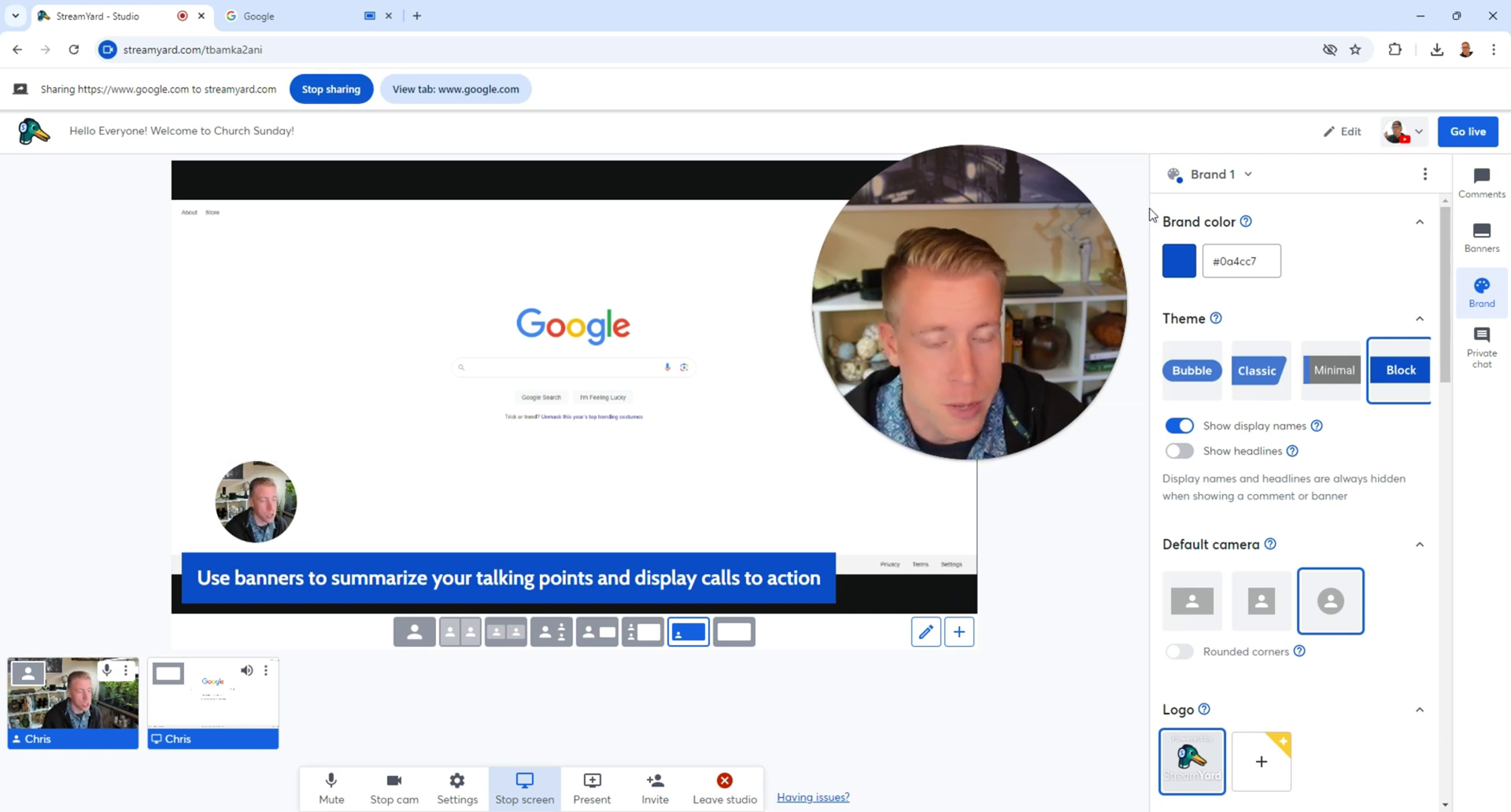
# Show the example StreamYard comment on stage and switch to the solo camera layout.
pyautogui.click(1481, 184)
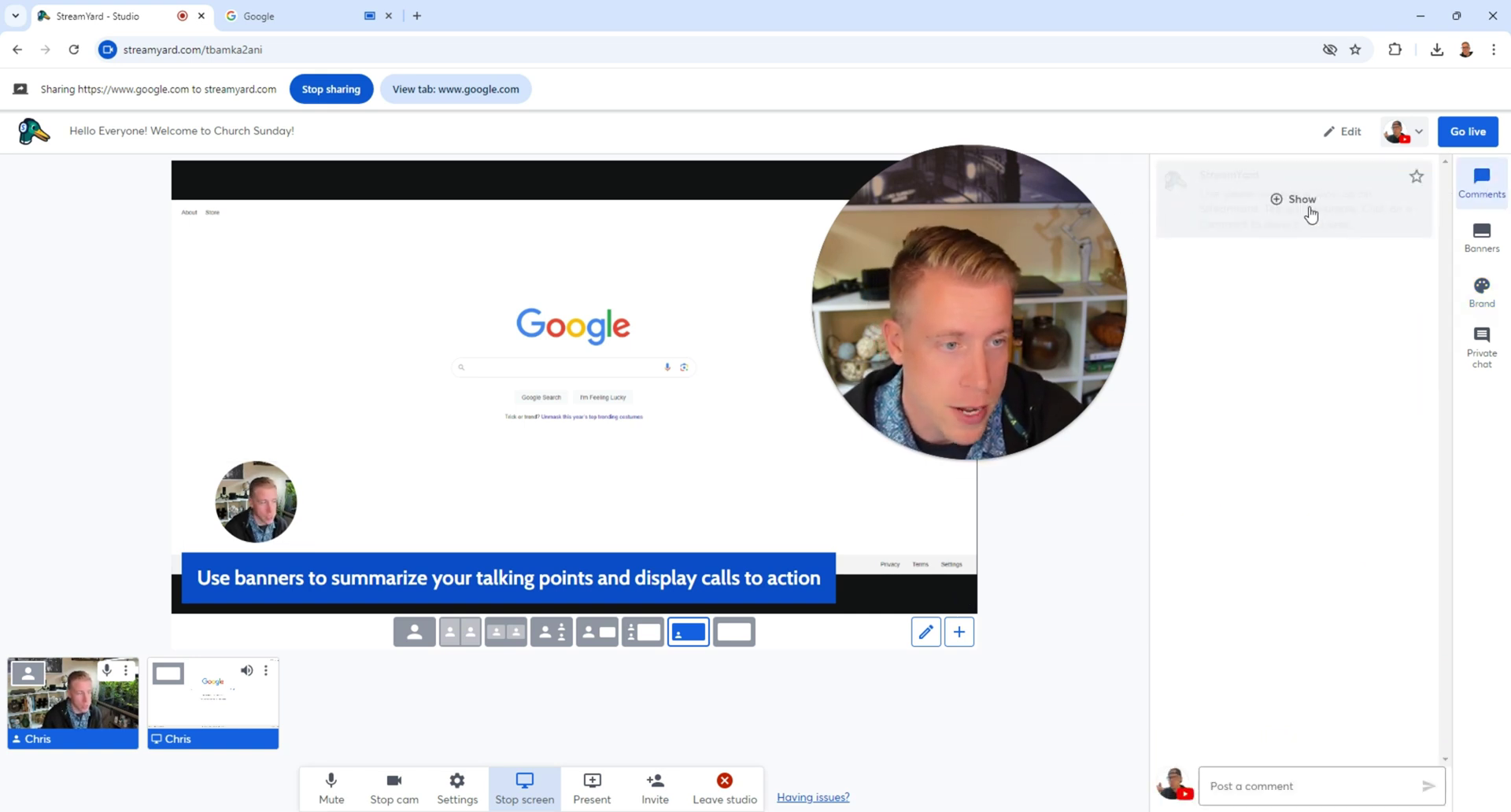
pyautogui.click(1309, 208)
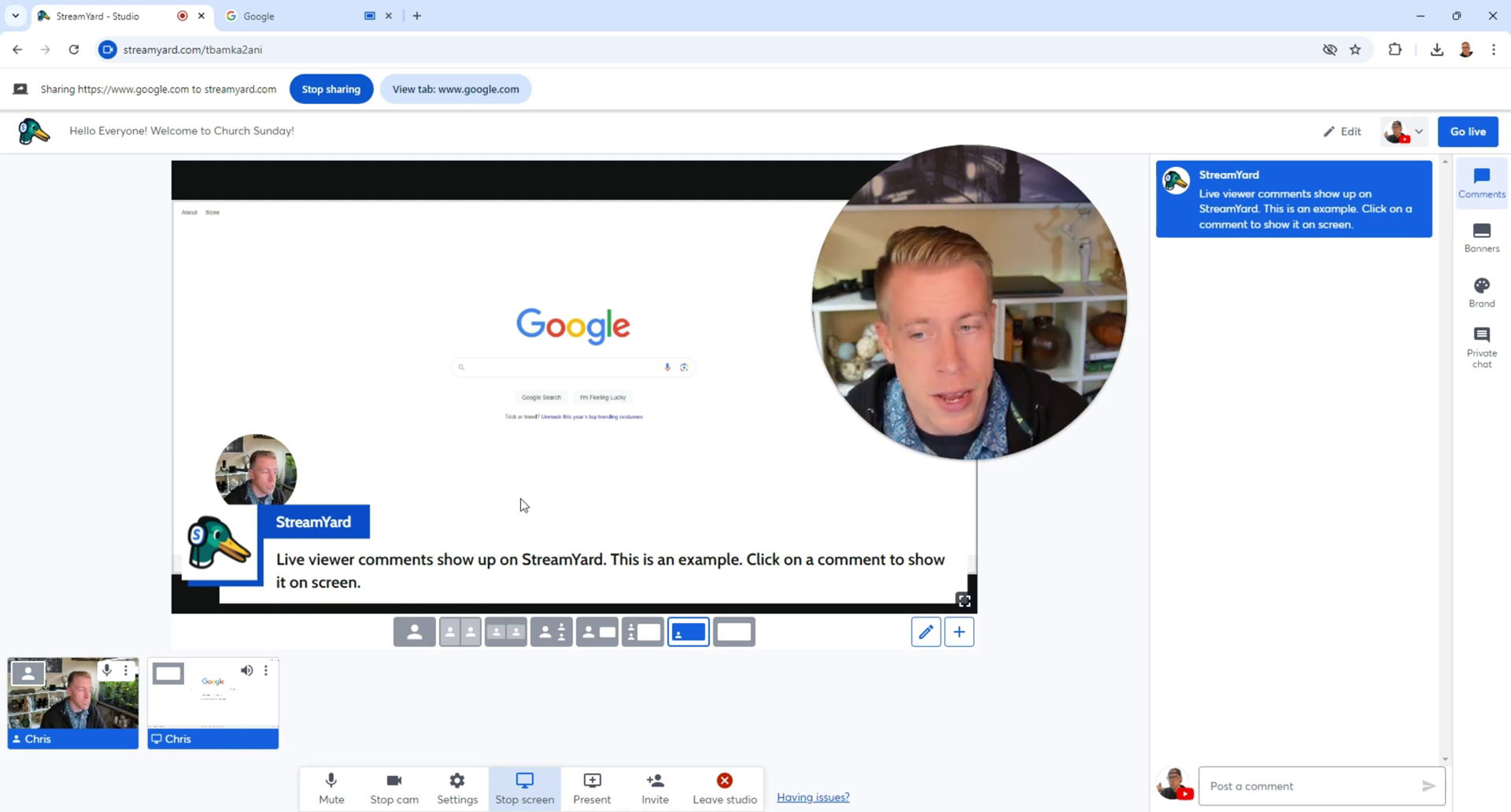
pyautogui.click(408, 636)
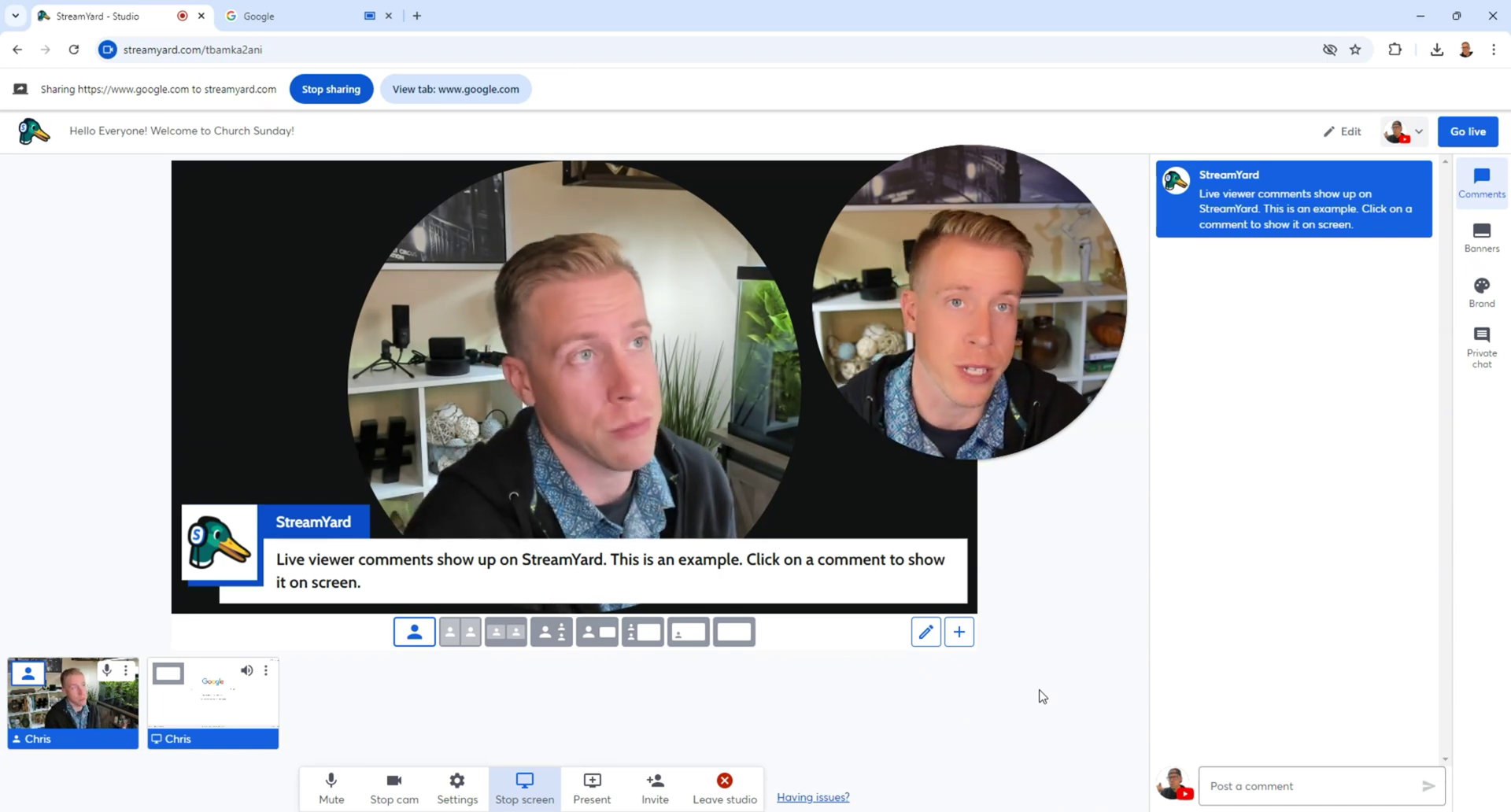
# Set the default camera shape to the wide rectangle and display only the shared screen in the Cinema layout.
pyautogui.click(1488, 303)
pyautogui.click(1208, 617)
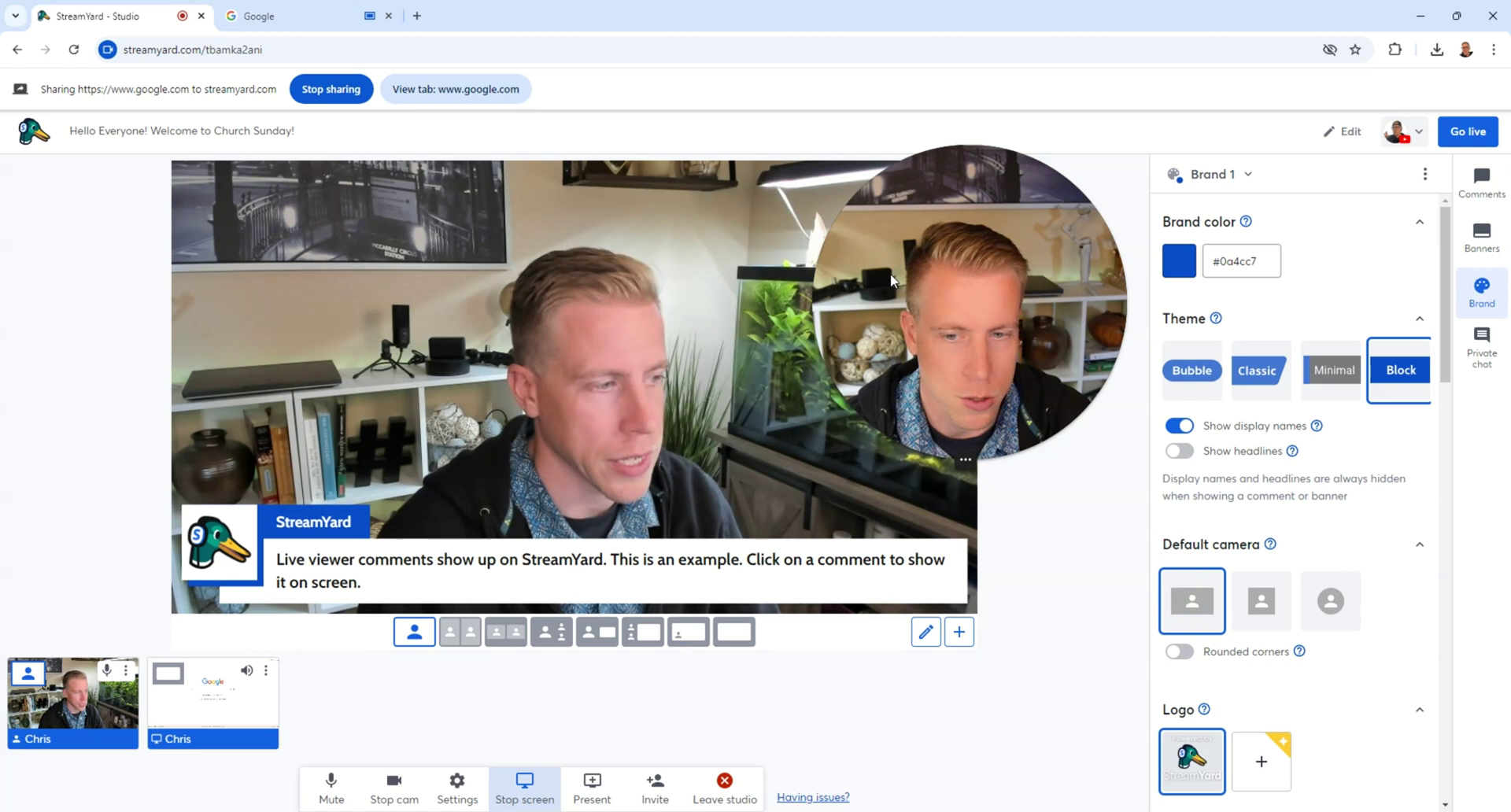
pyautogui.moveTo(858, 408)
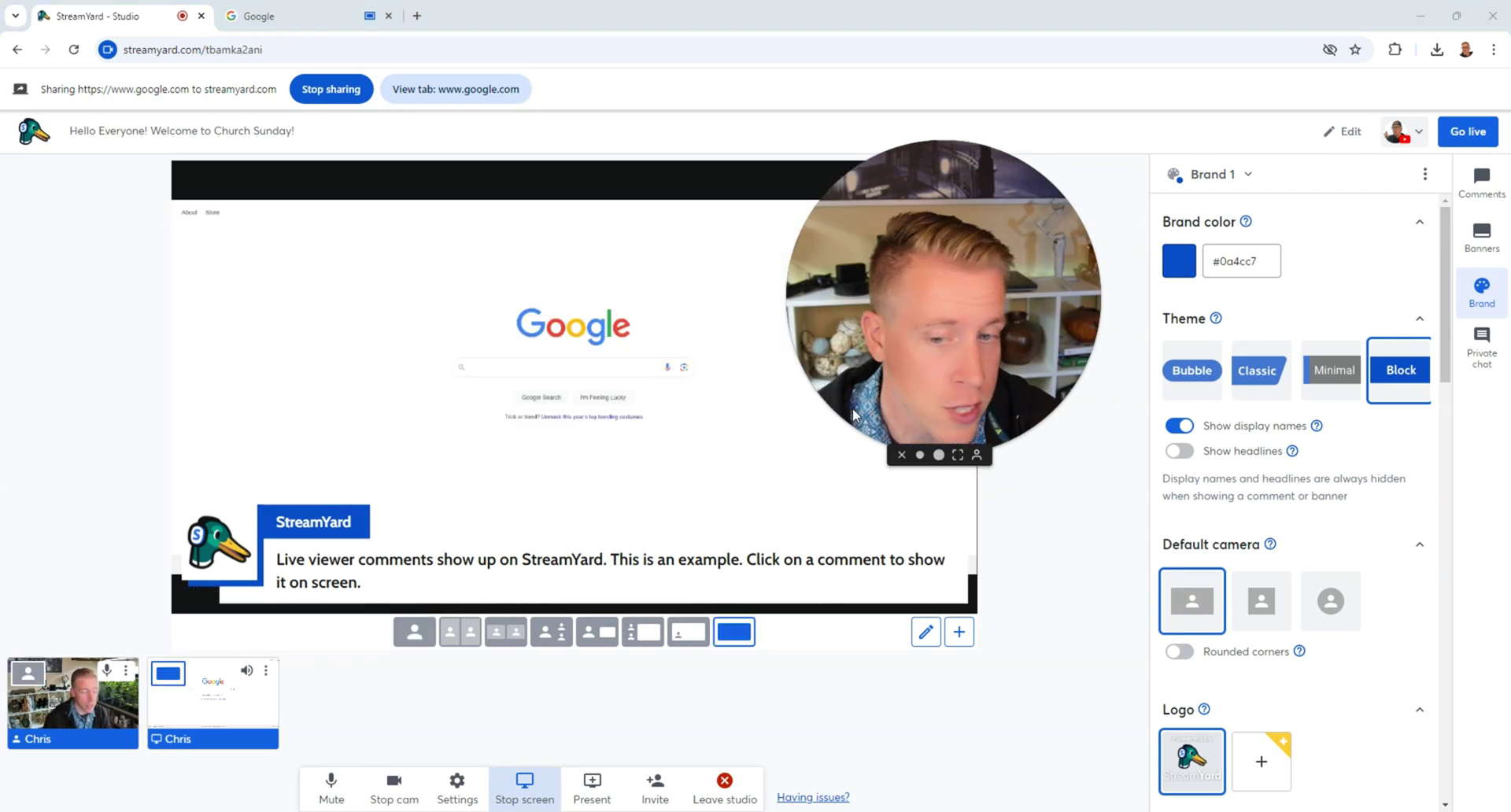